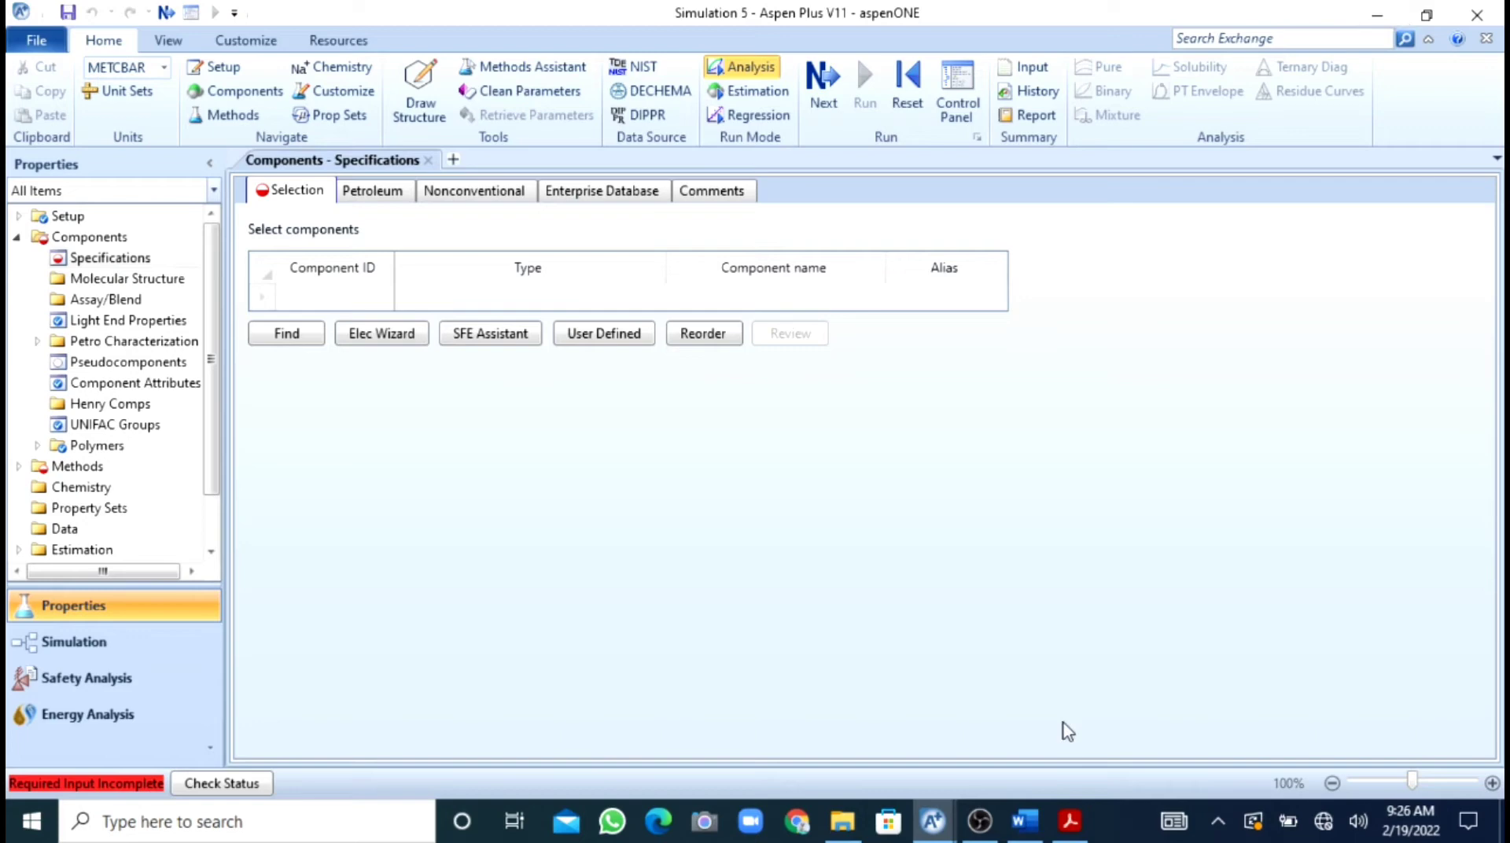
- Bring up Acrobat Reader on textbook Example 11.7, the benzene–toluene separation at reflux ratio 3, with its solution
left_click(1067, 821)
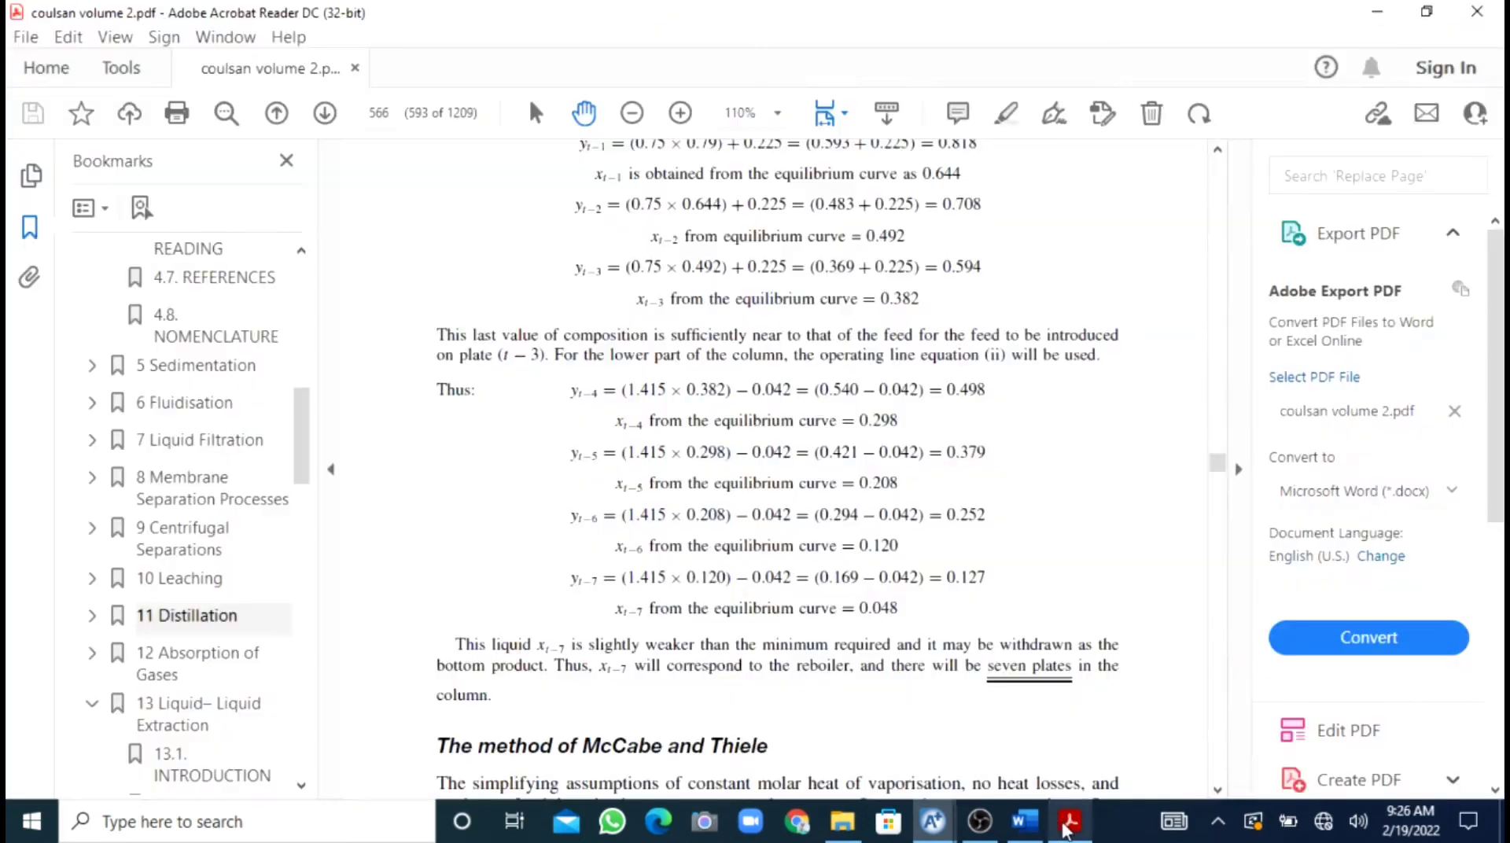
left_click(1217, 149)
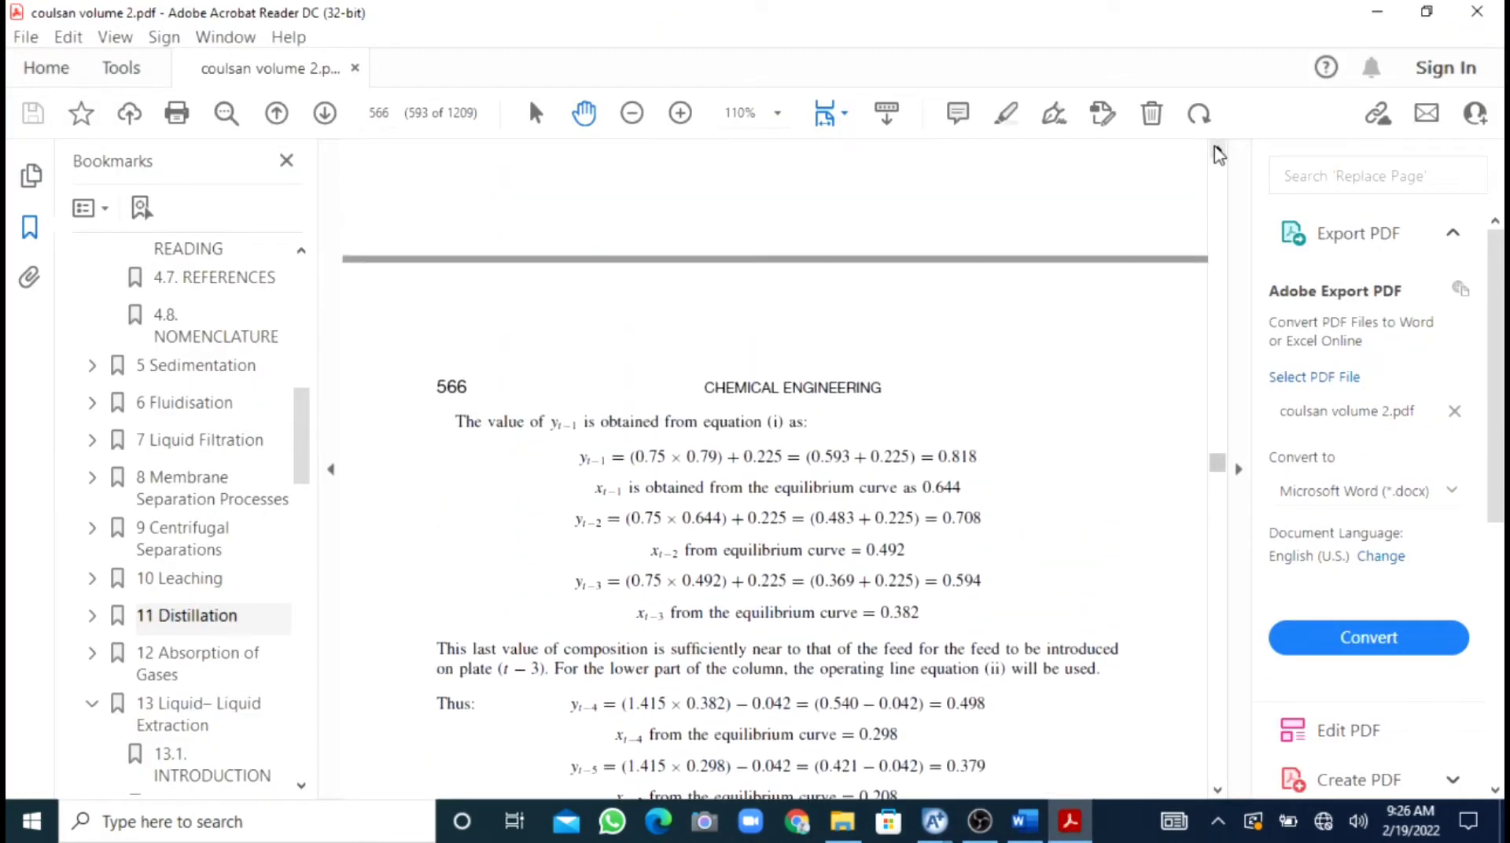
left_click(1218, 153)
left_click(1217, 153)
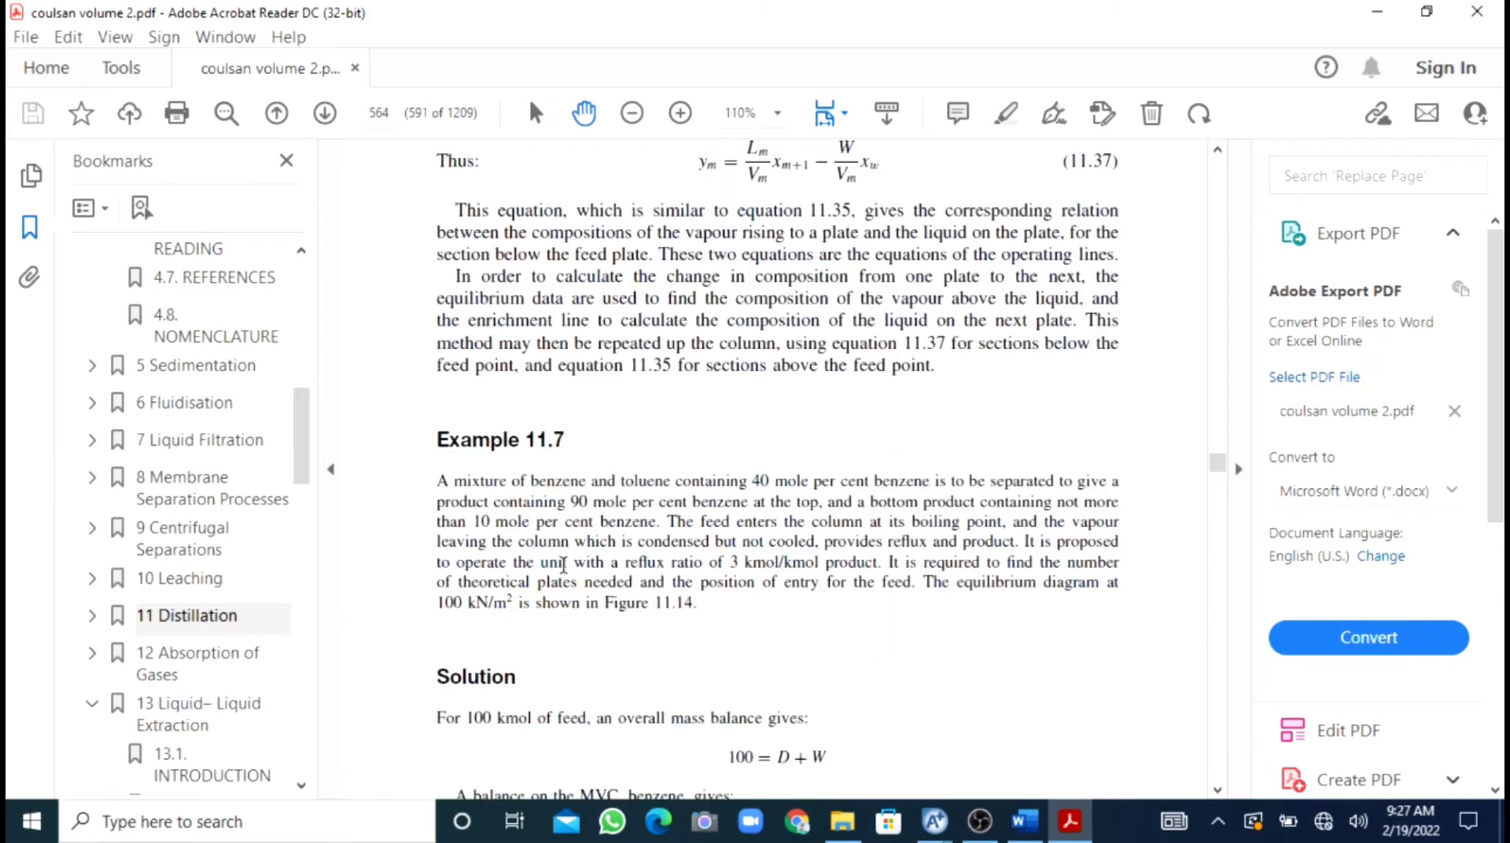
left_click(1217, 789)
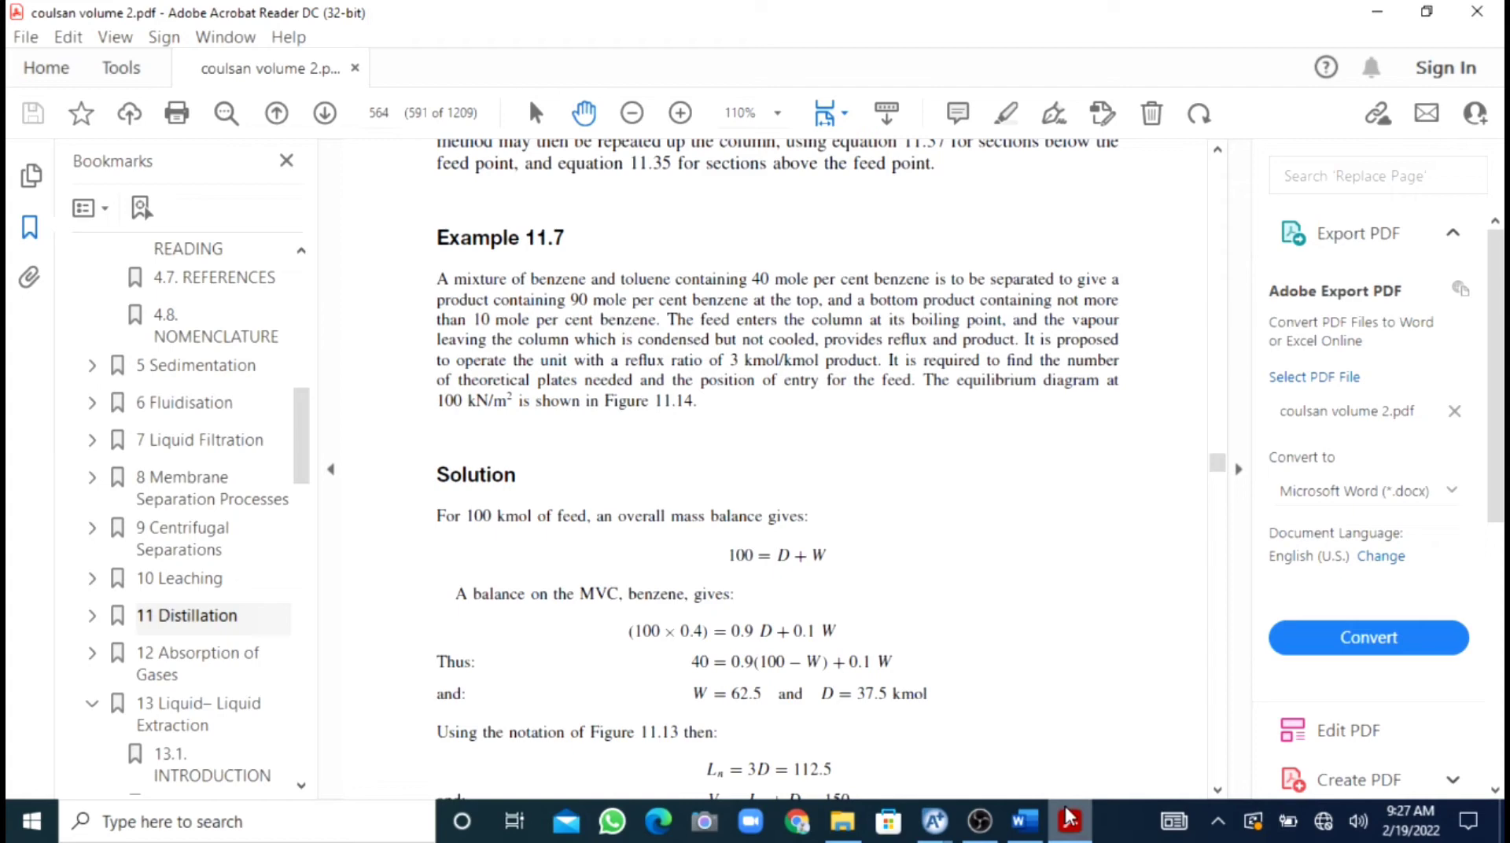
mouse_move(931, 821)
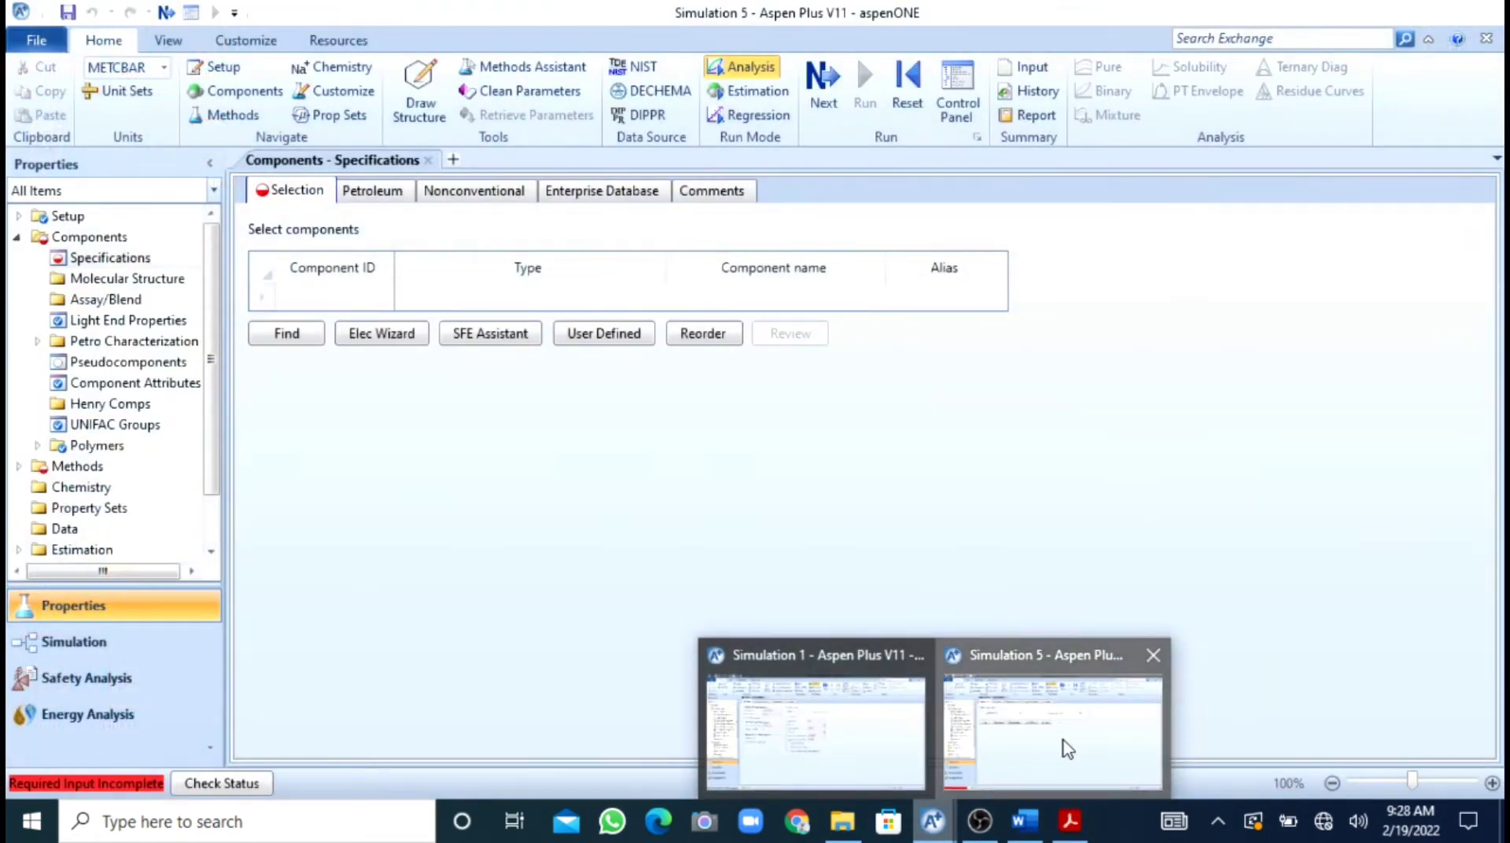
- Enter BENZENE and TOLUENE as the two conventional components in Simulation 5
left_click(1058, 747)
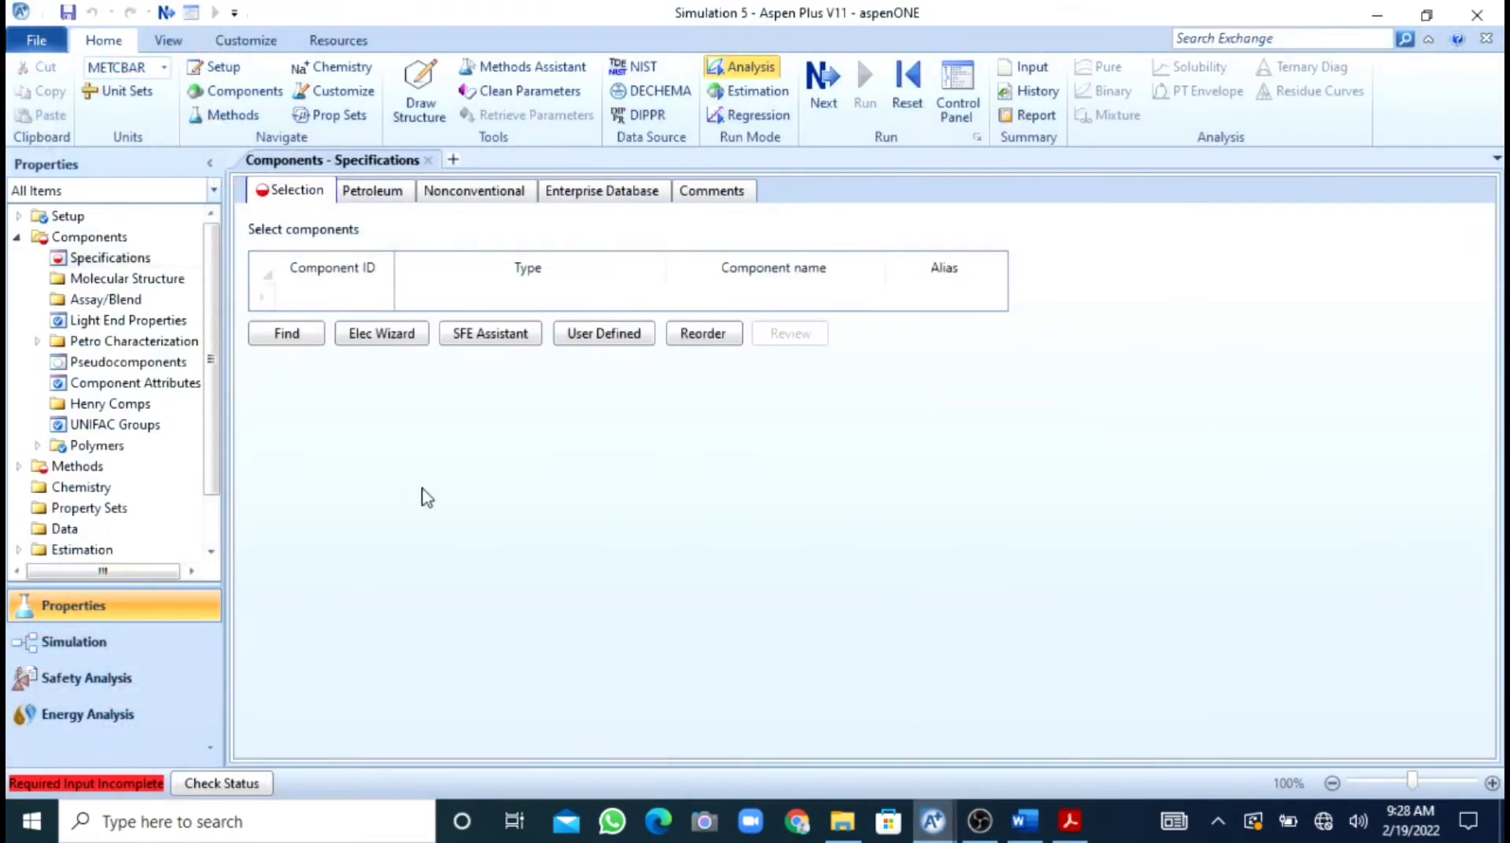
left_click(323, 297)
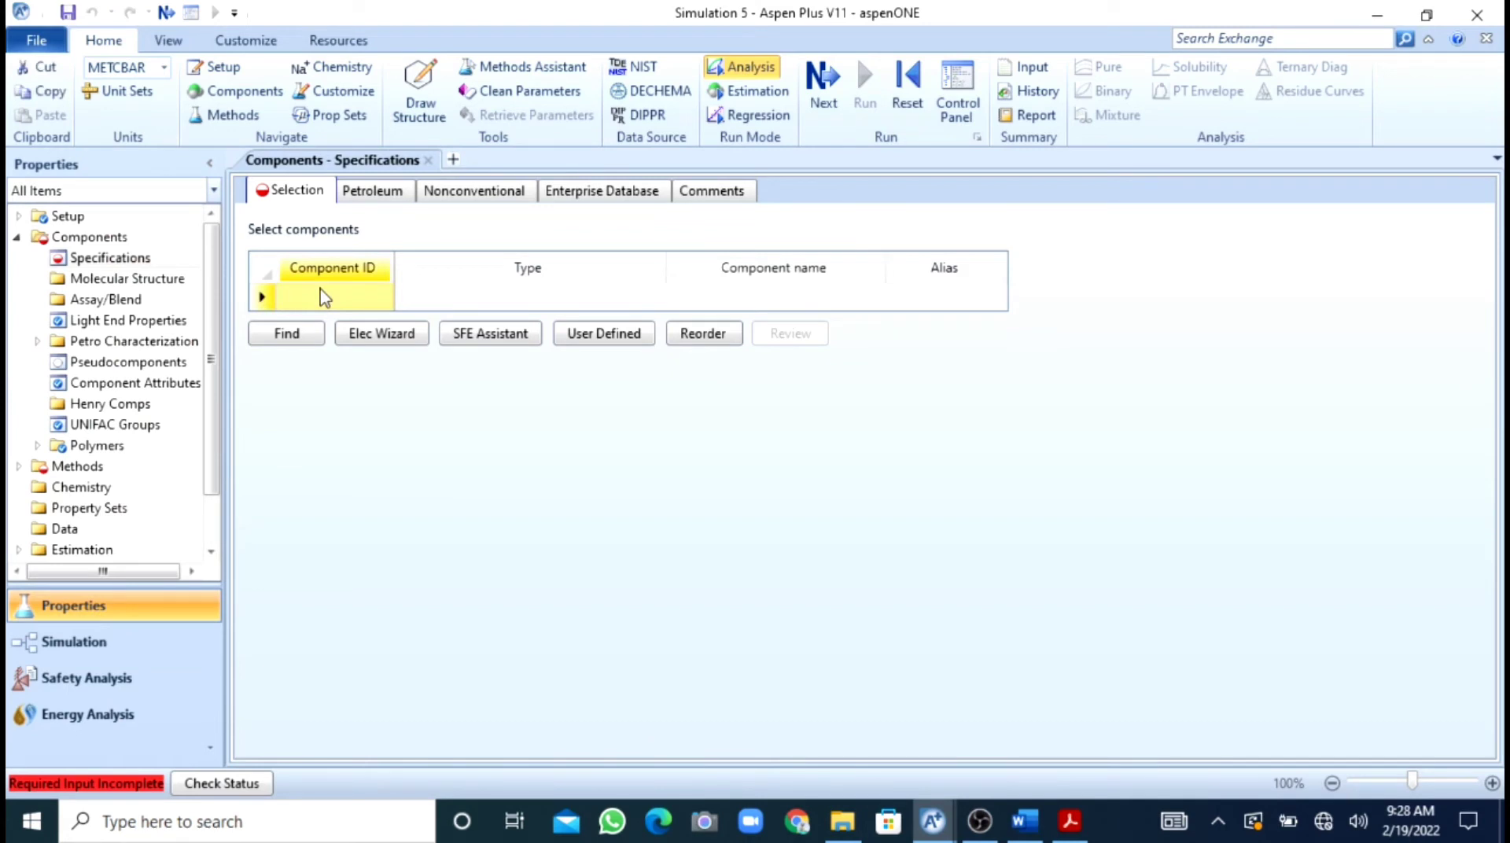
type("BENZEN")
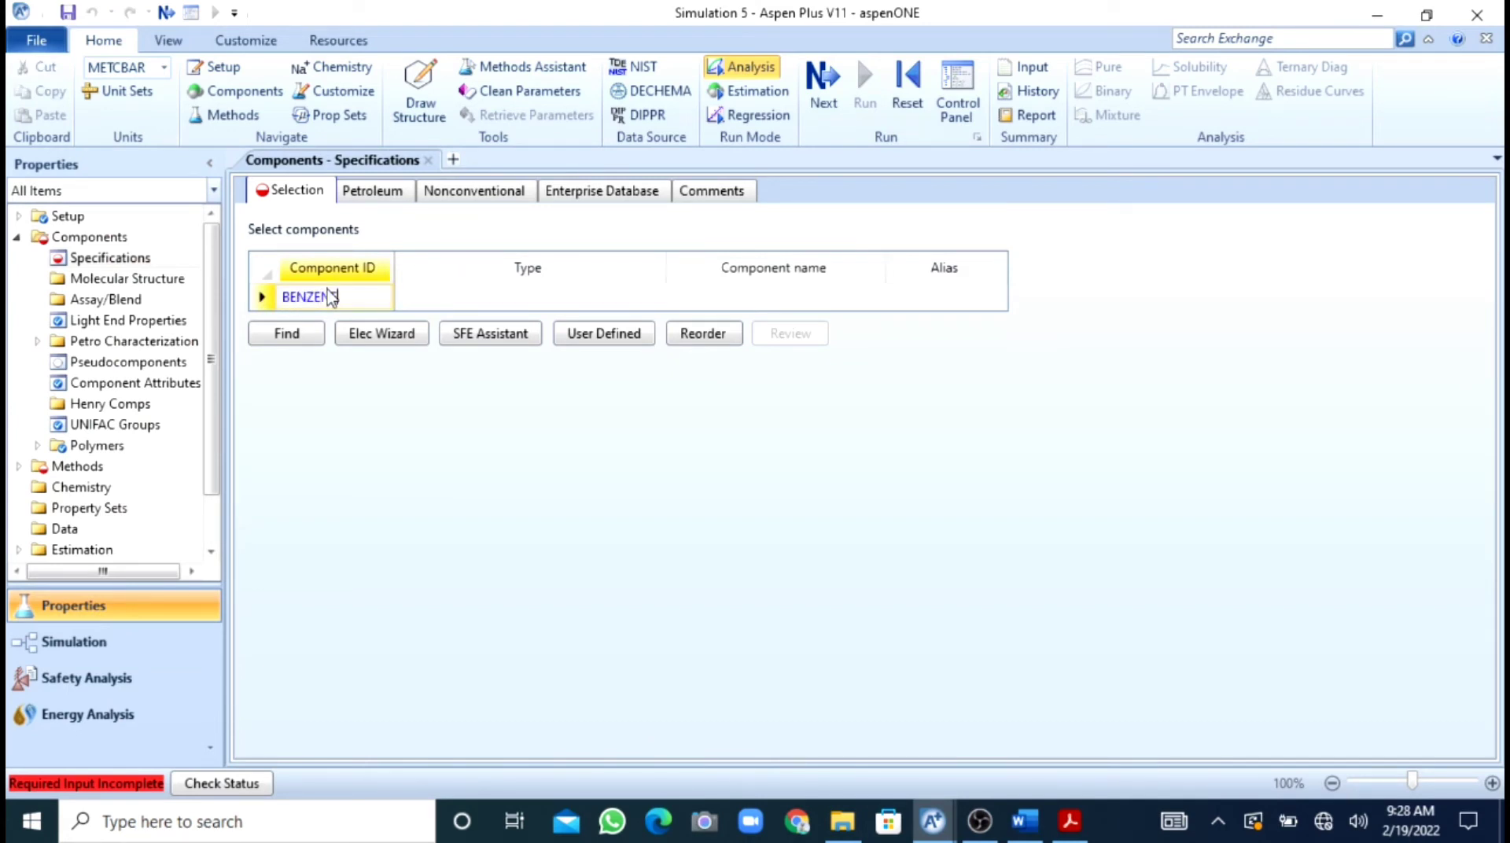
key("Return")
type("TOLUENE")
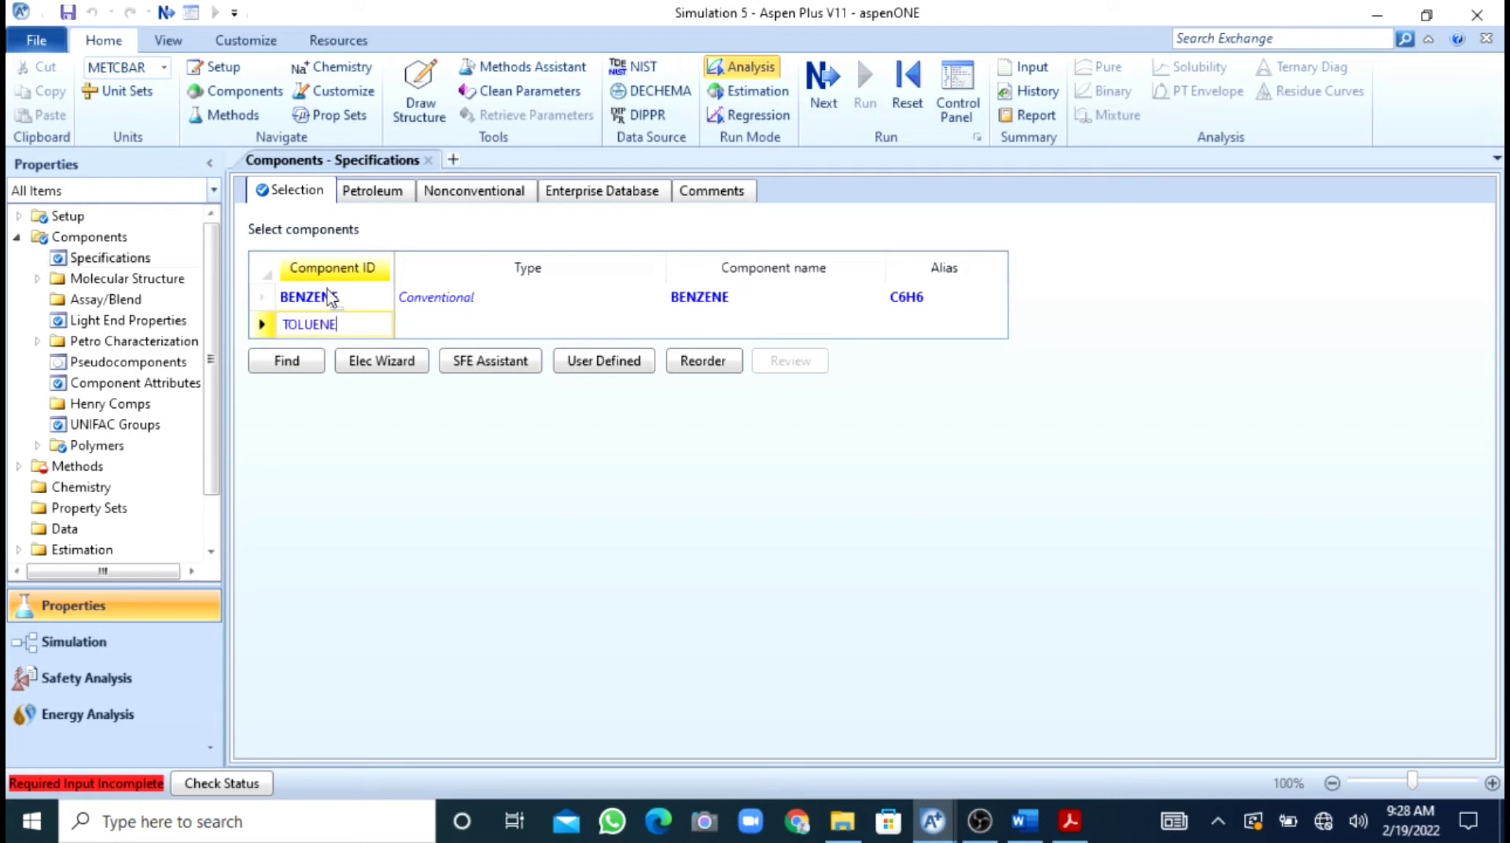
key("Return")
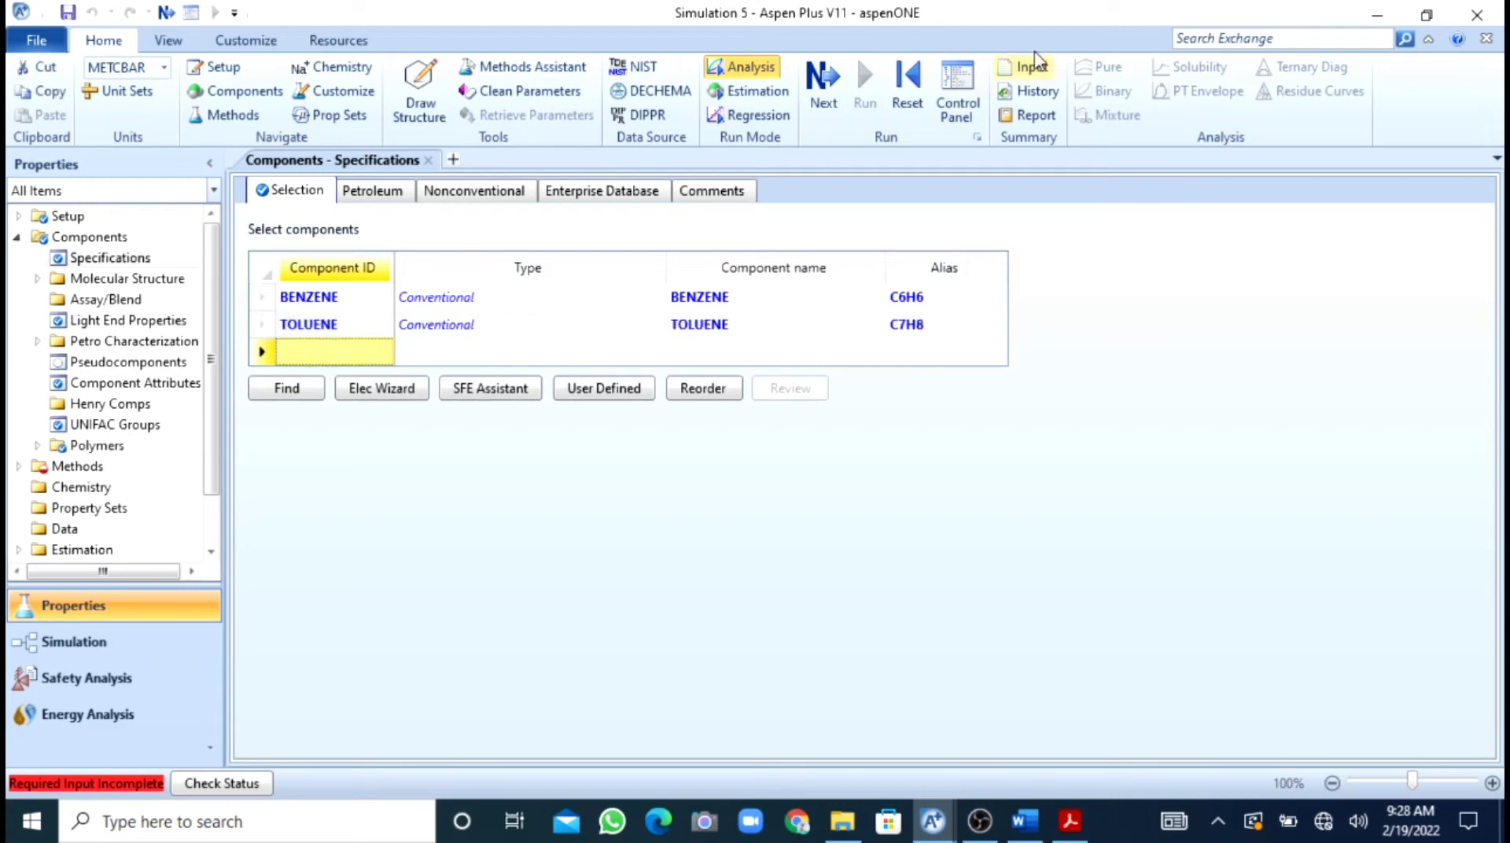
- Choose PENG-ROB as the base property method, run the properties, and move to the Simulation environment
left_click(819, 88)
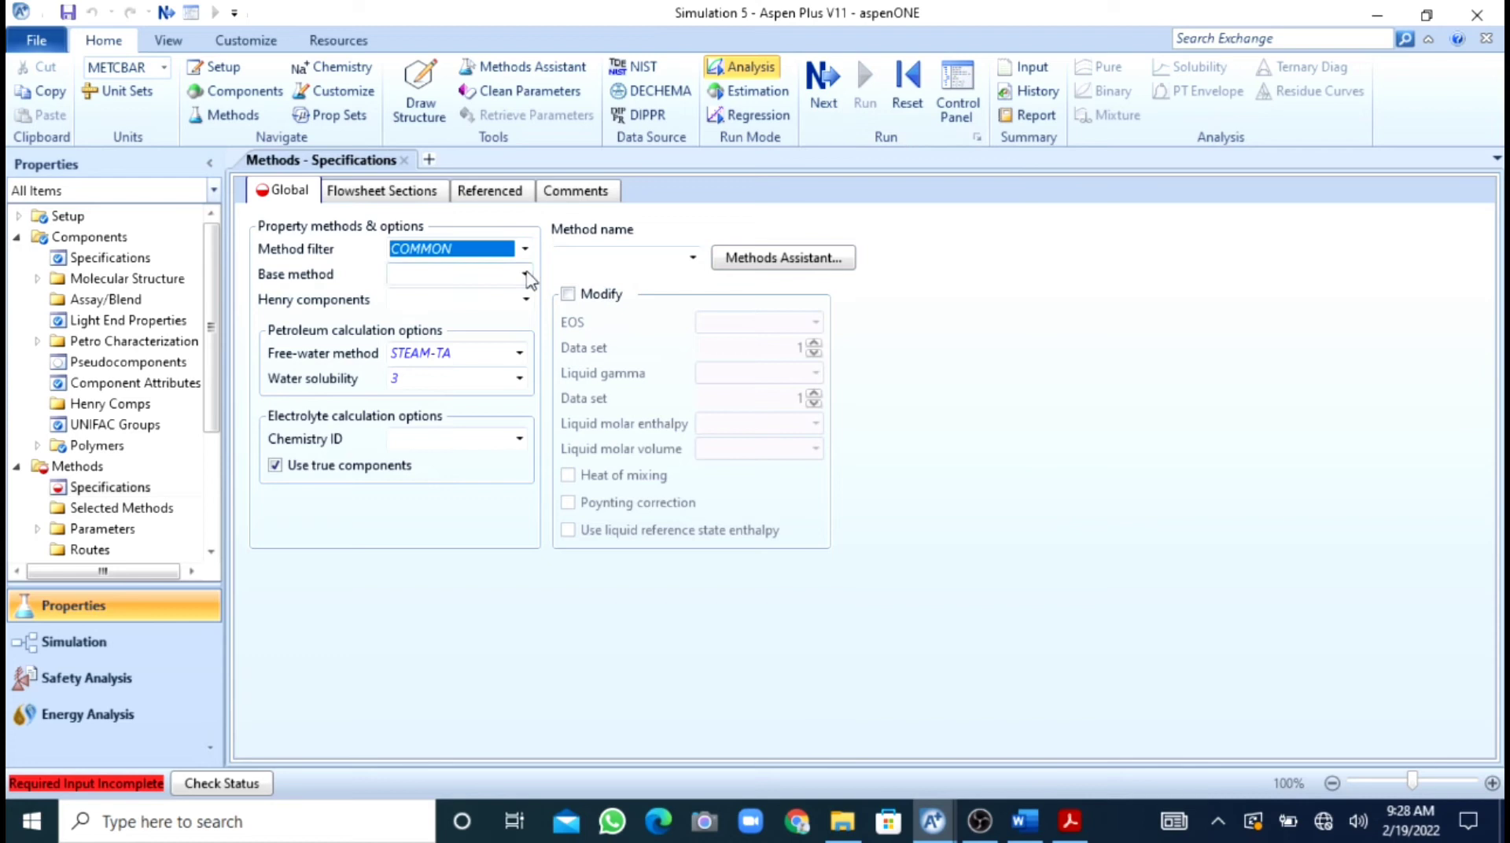
left_click(526, 275)
scroll(519, 385, "down", 1)
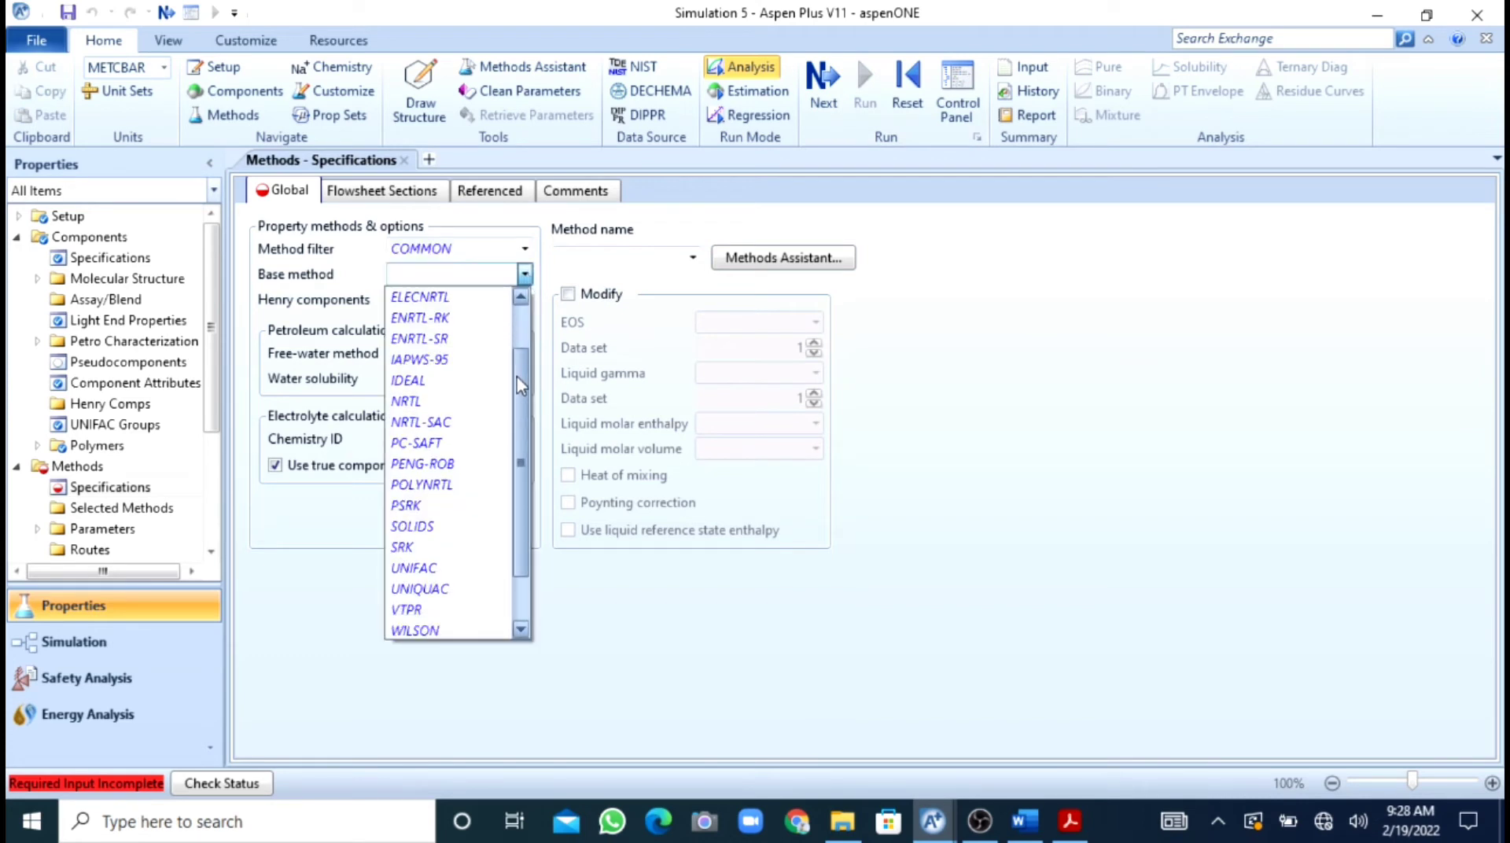
left_click(441, 465)
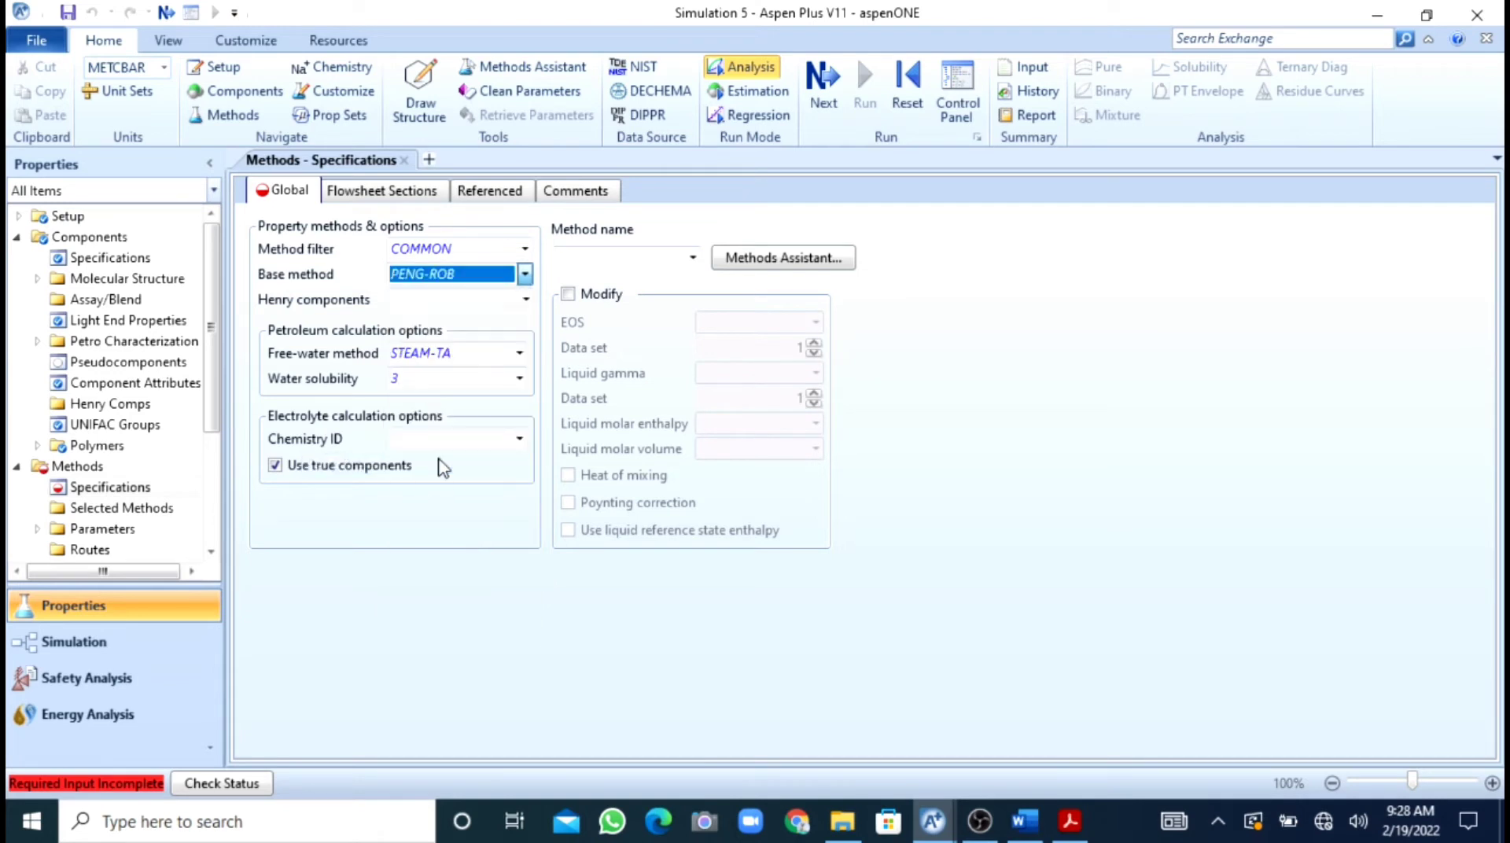
left_click(865, 83)
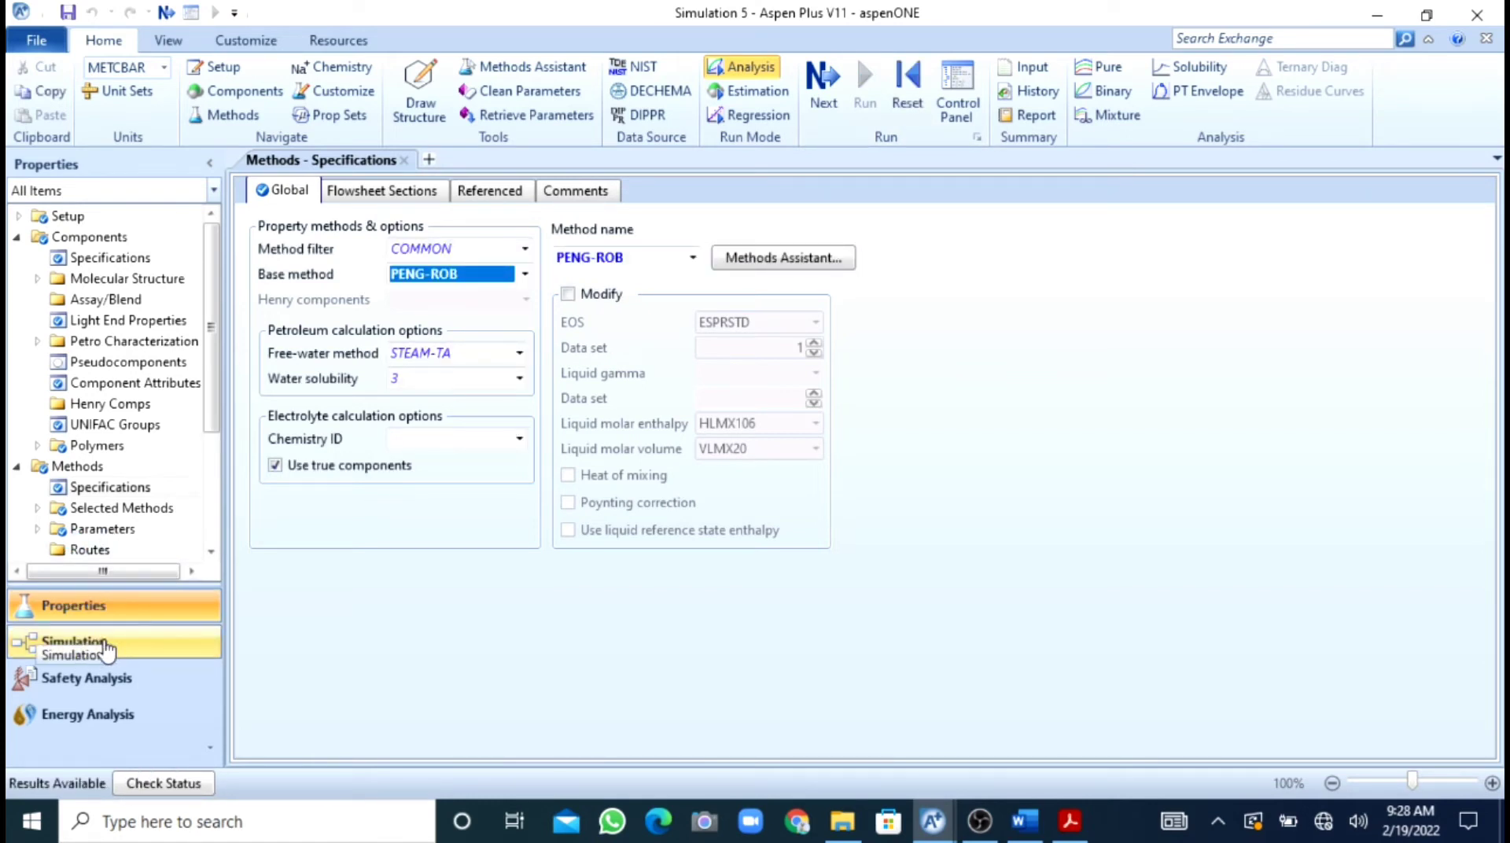
left_click(105, 646)
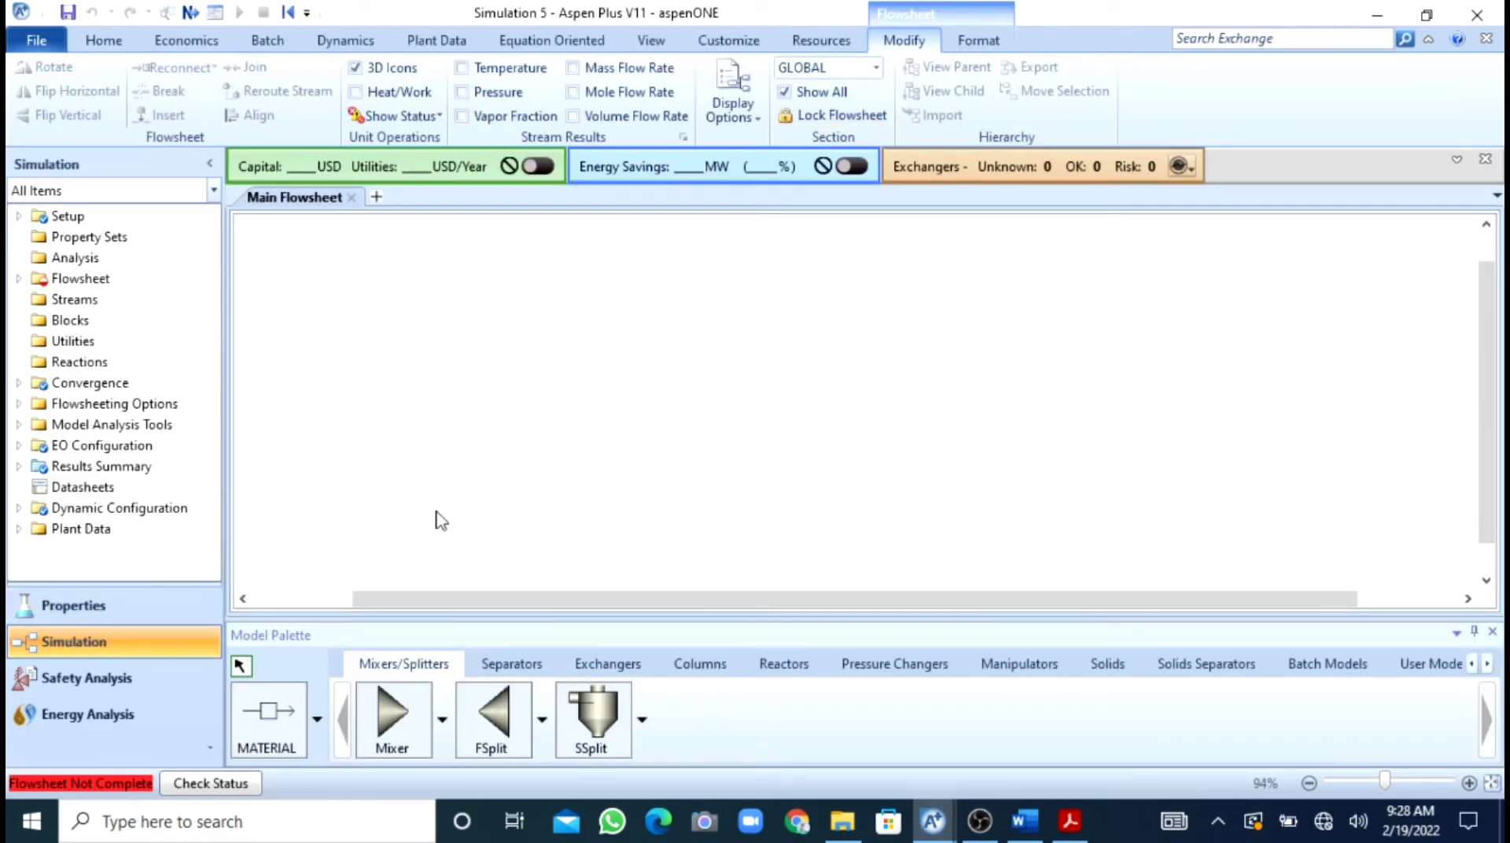
- Place a DSTWU shortcut column block B1 from the Columns palette
left_click(695, 665)
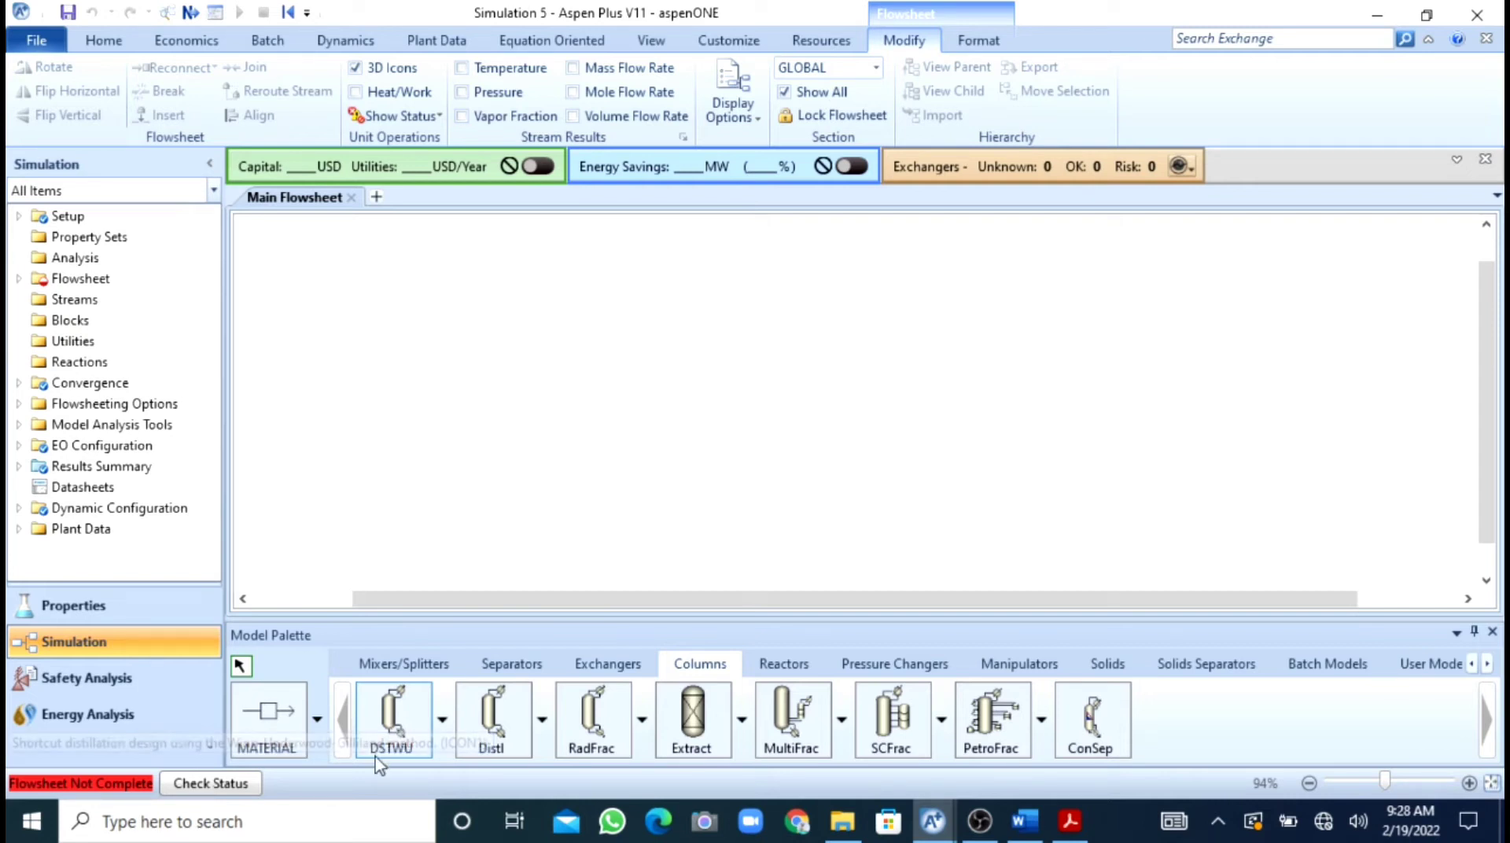
left_click(383, 731)
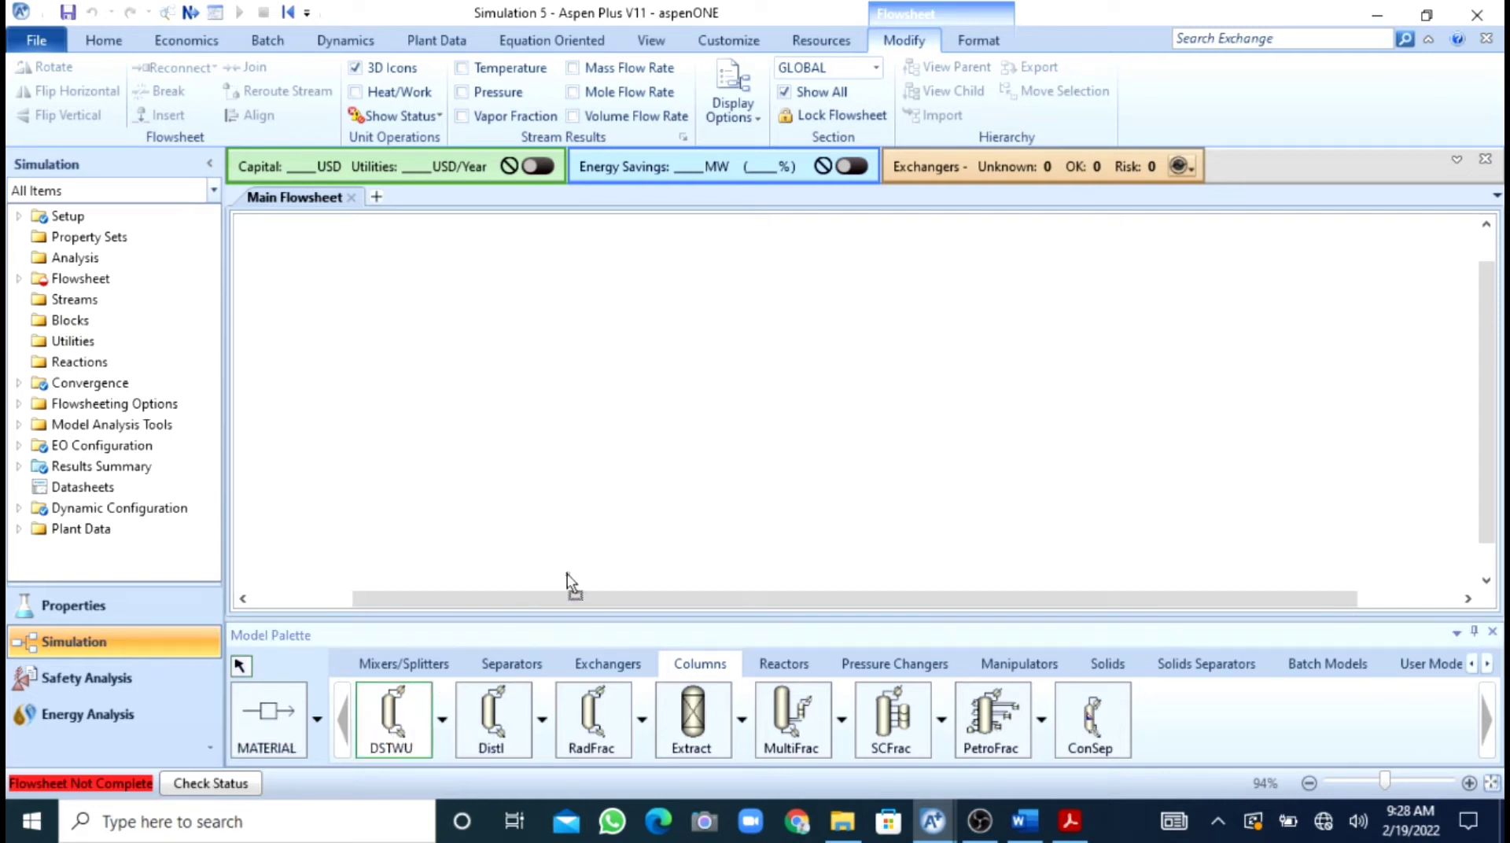
left_click(821, 421)
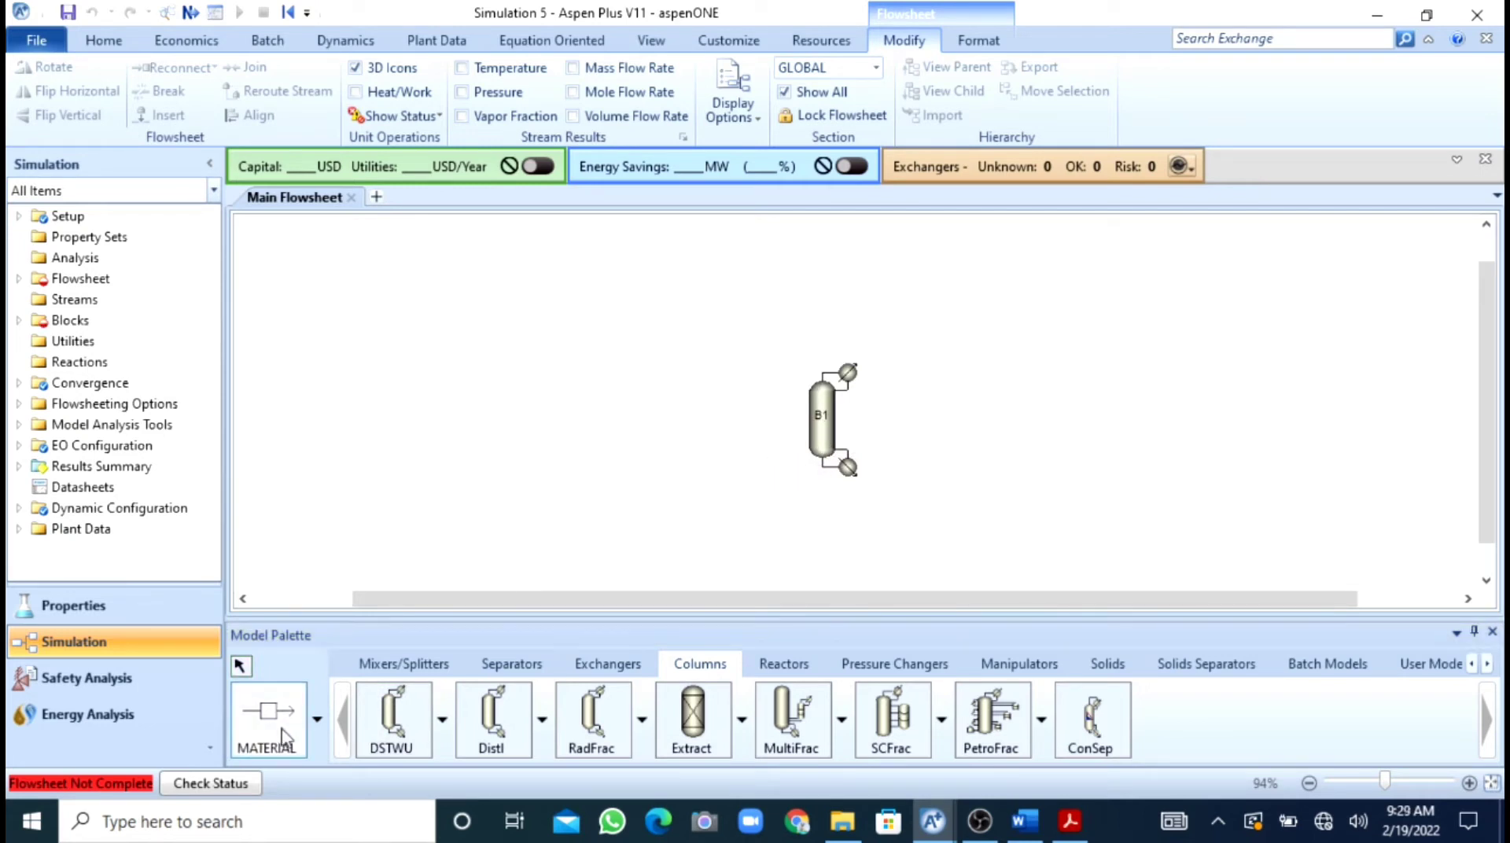
- Connect feed S1, distillate S2 and bottoms S3 material streams to column B1
left_click(244, 748)
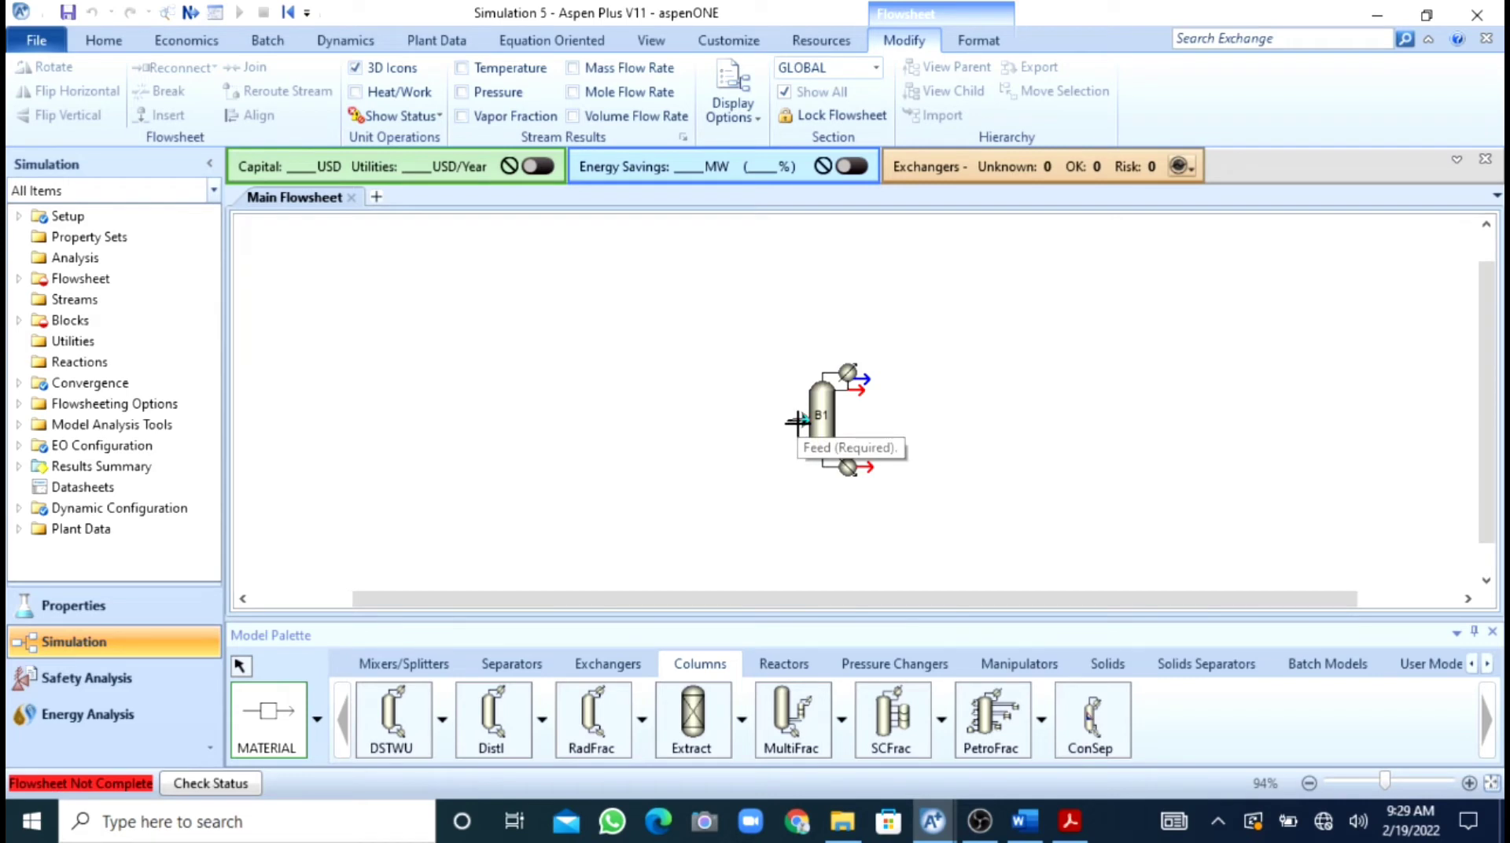
left_click(796, 421)
left_click(711, 453)
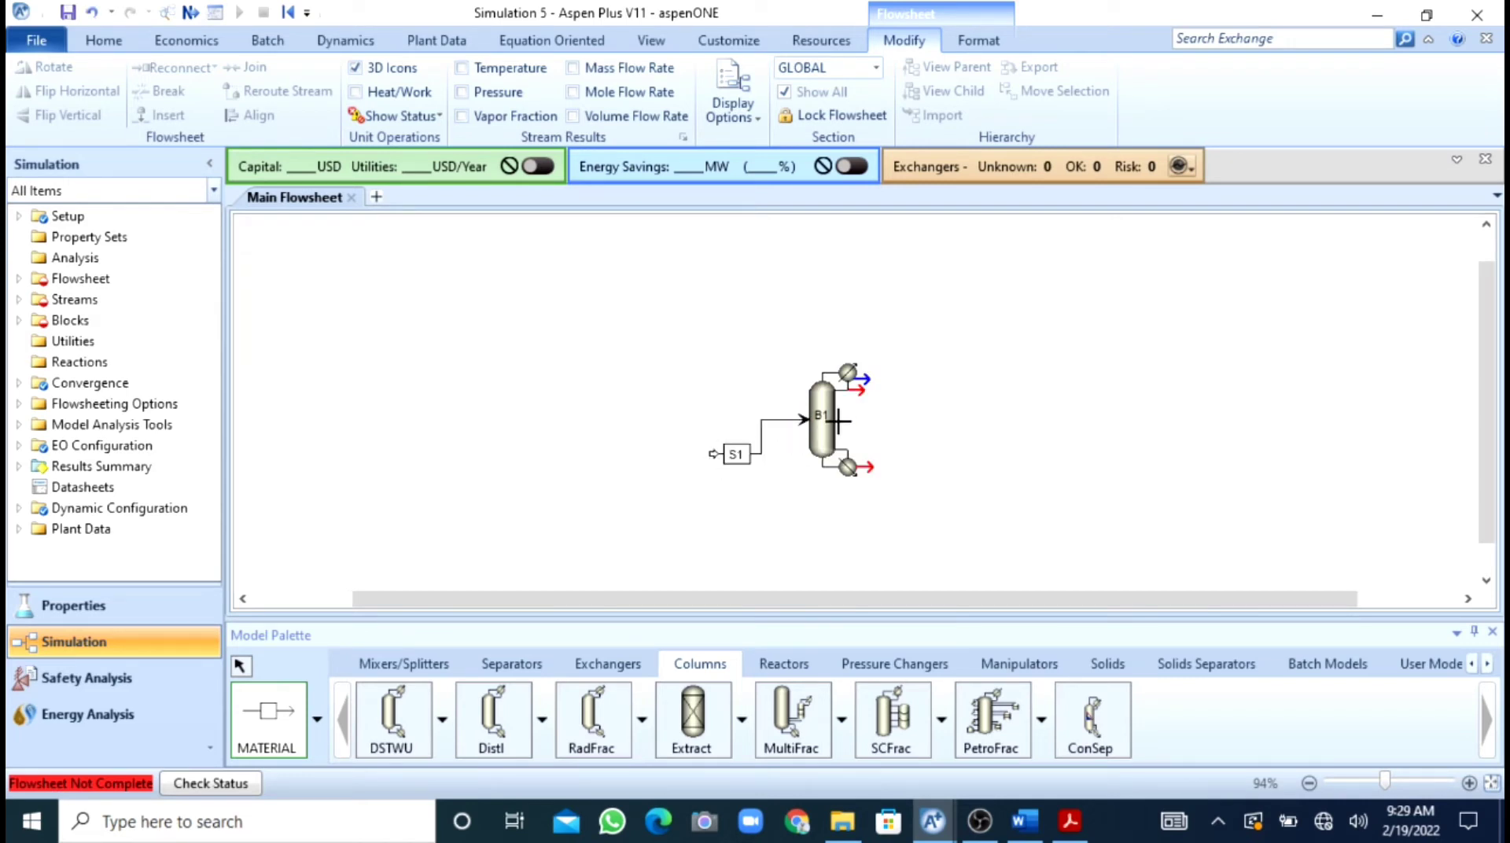
left_click(862, 379)
left_click(954, 368)
left_click(871, 467)
left_click(972, 466)
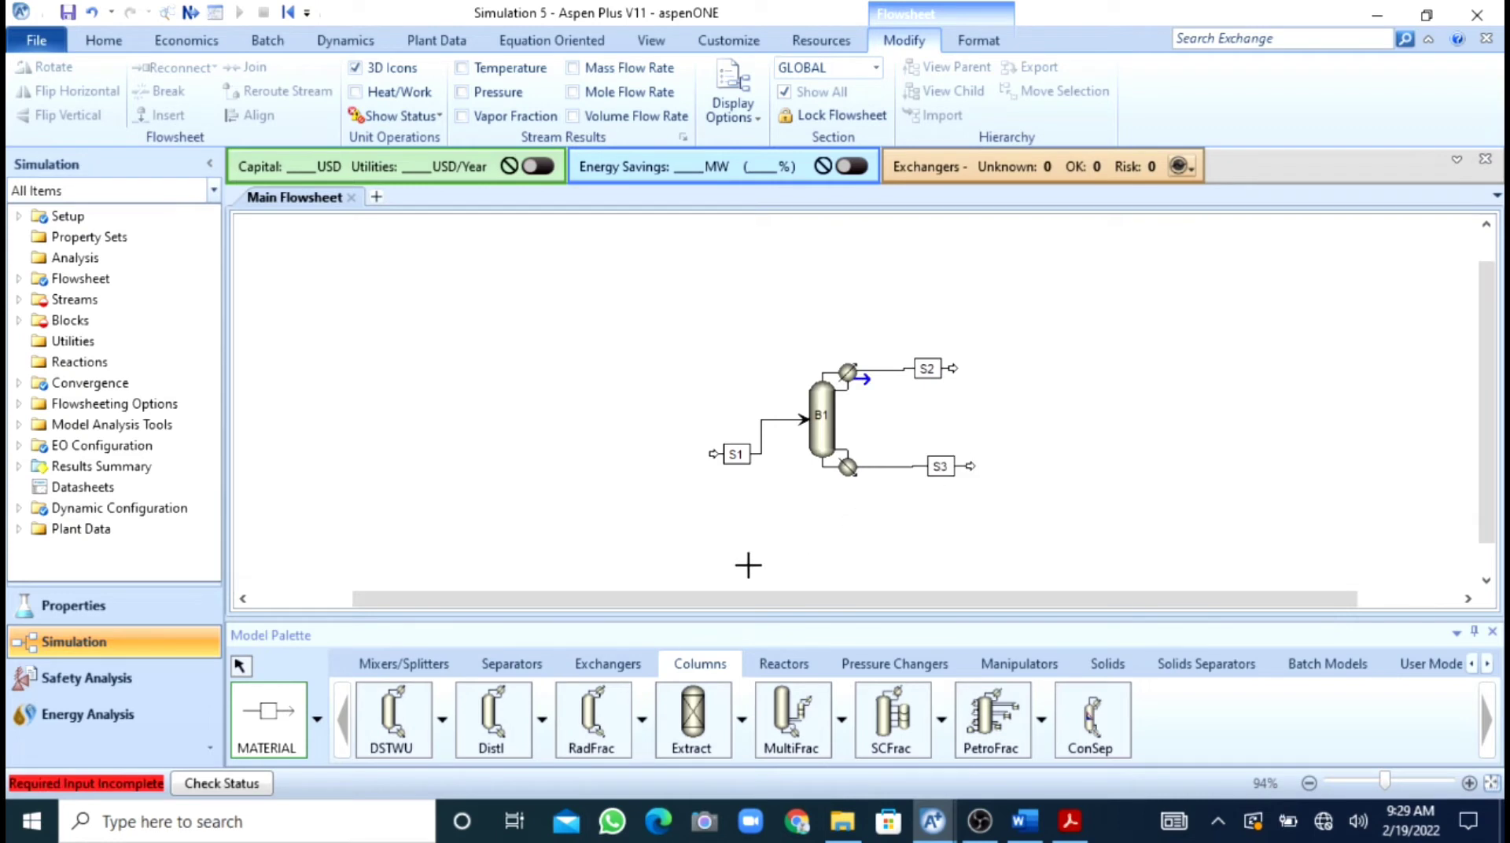
left_click(243, 666)
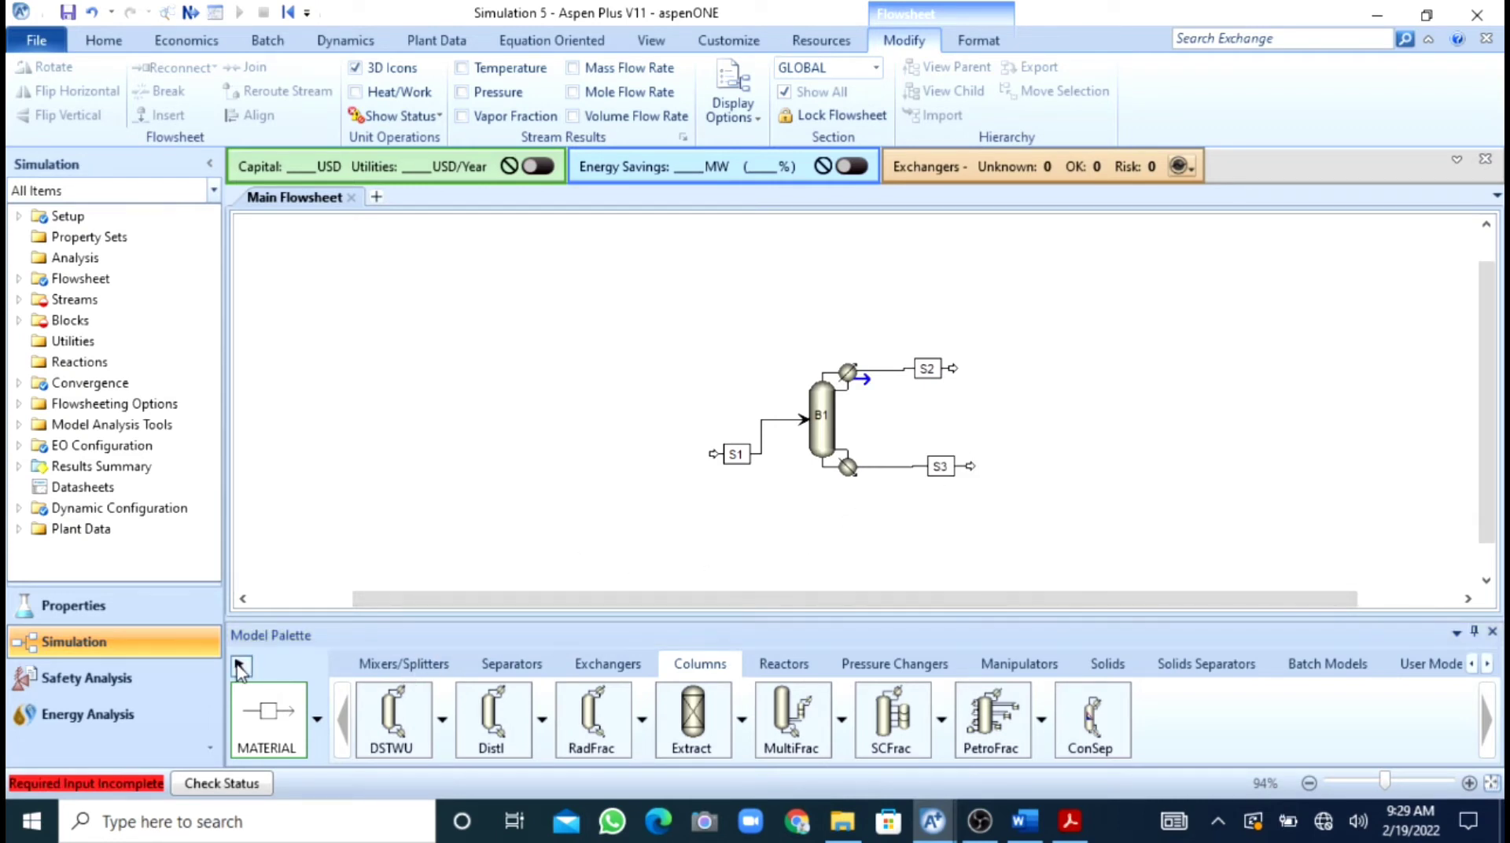
left_click(761, 419)
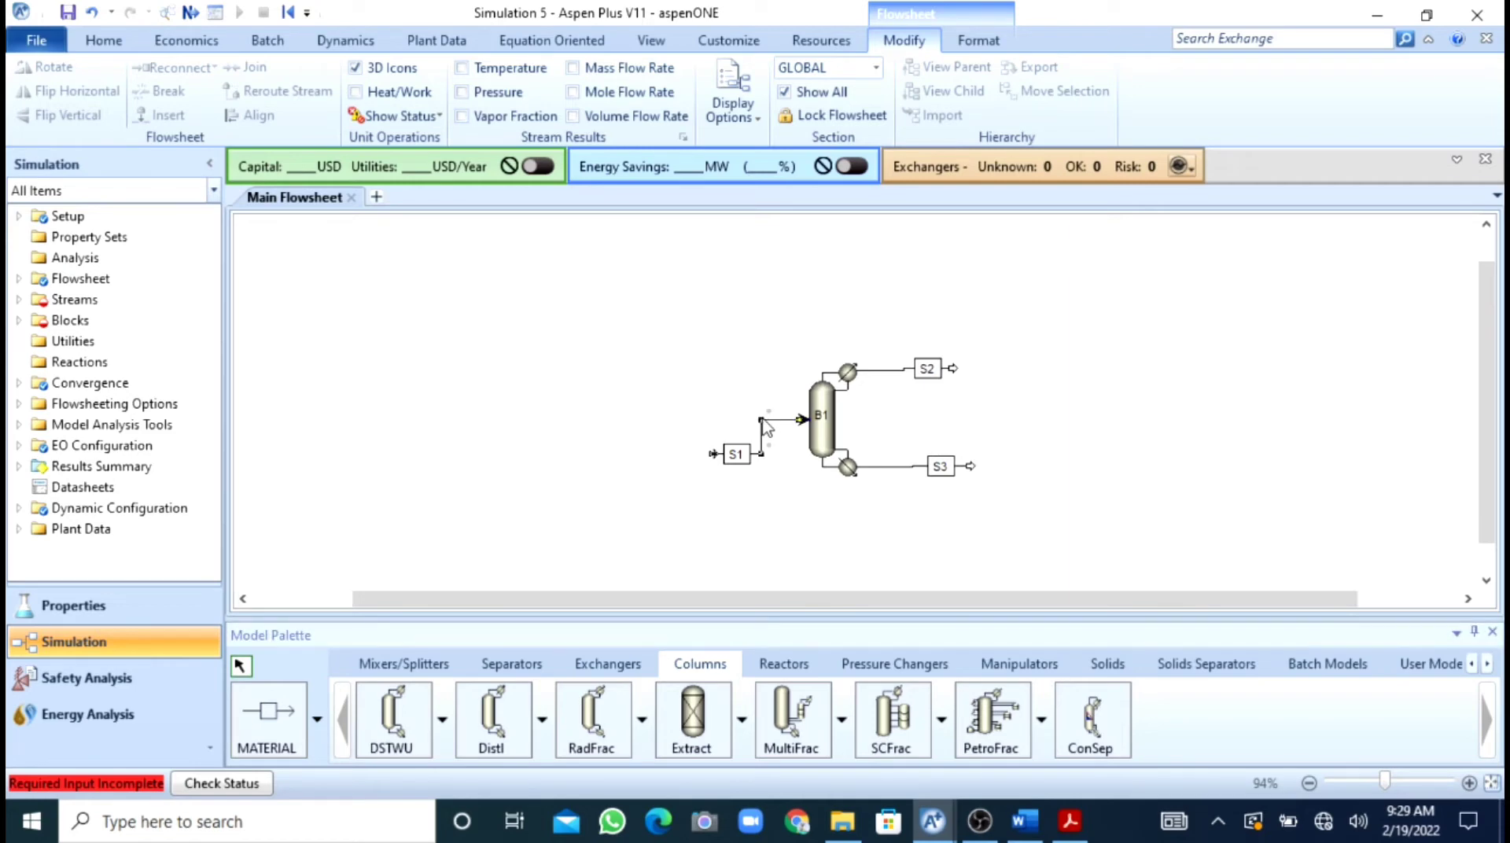
- Set feed S1 to 30 °C, 1 bar and 100 kmol/hr total flow
left_click(761, 418)
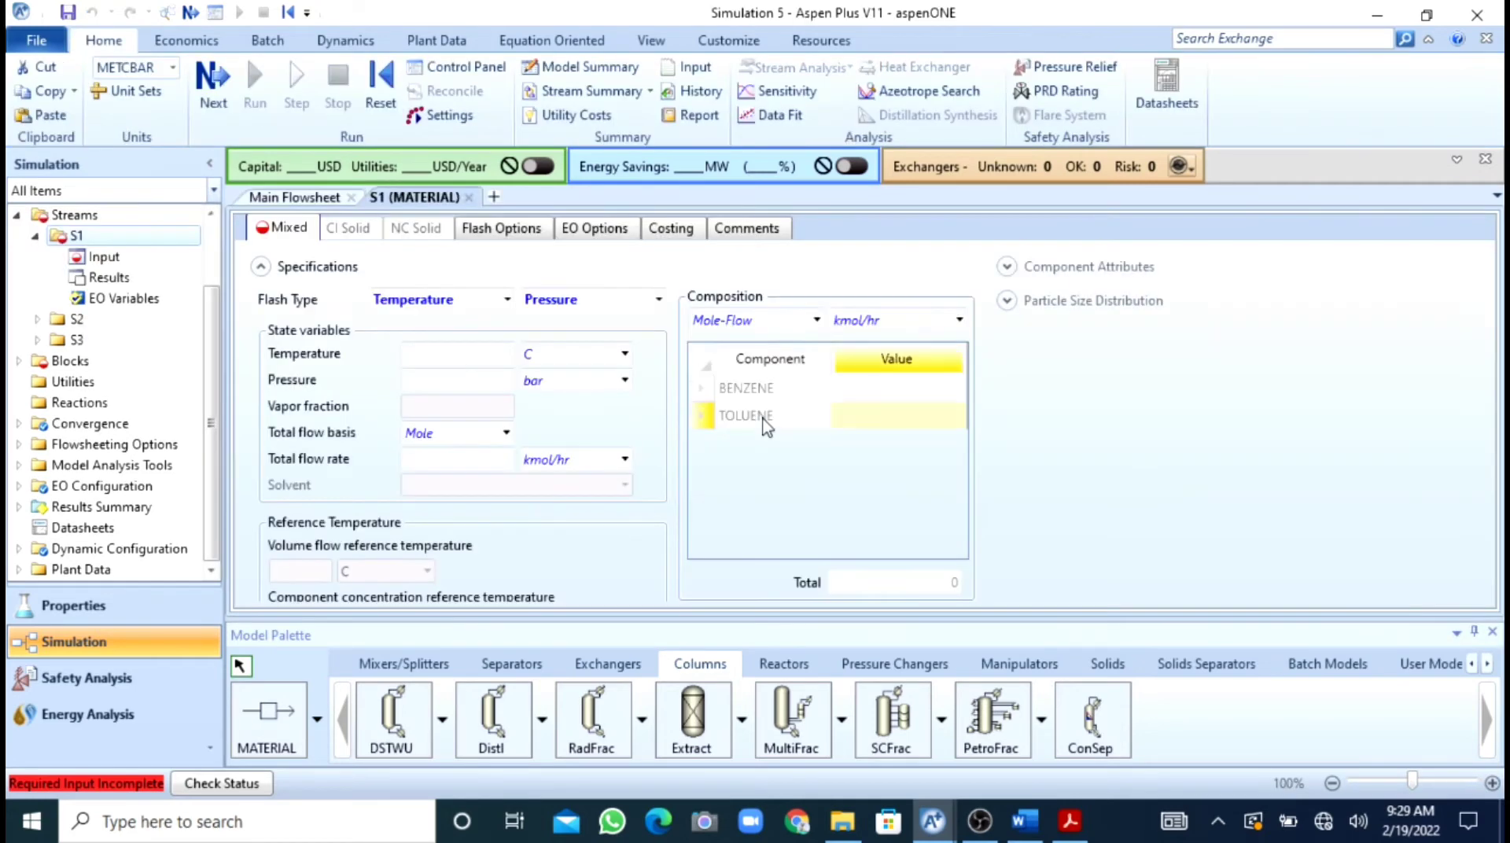
left_click(490, 356)
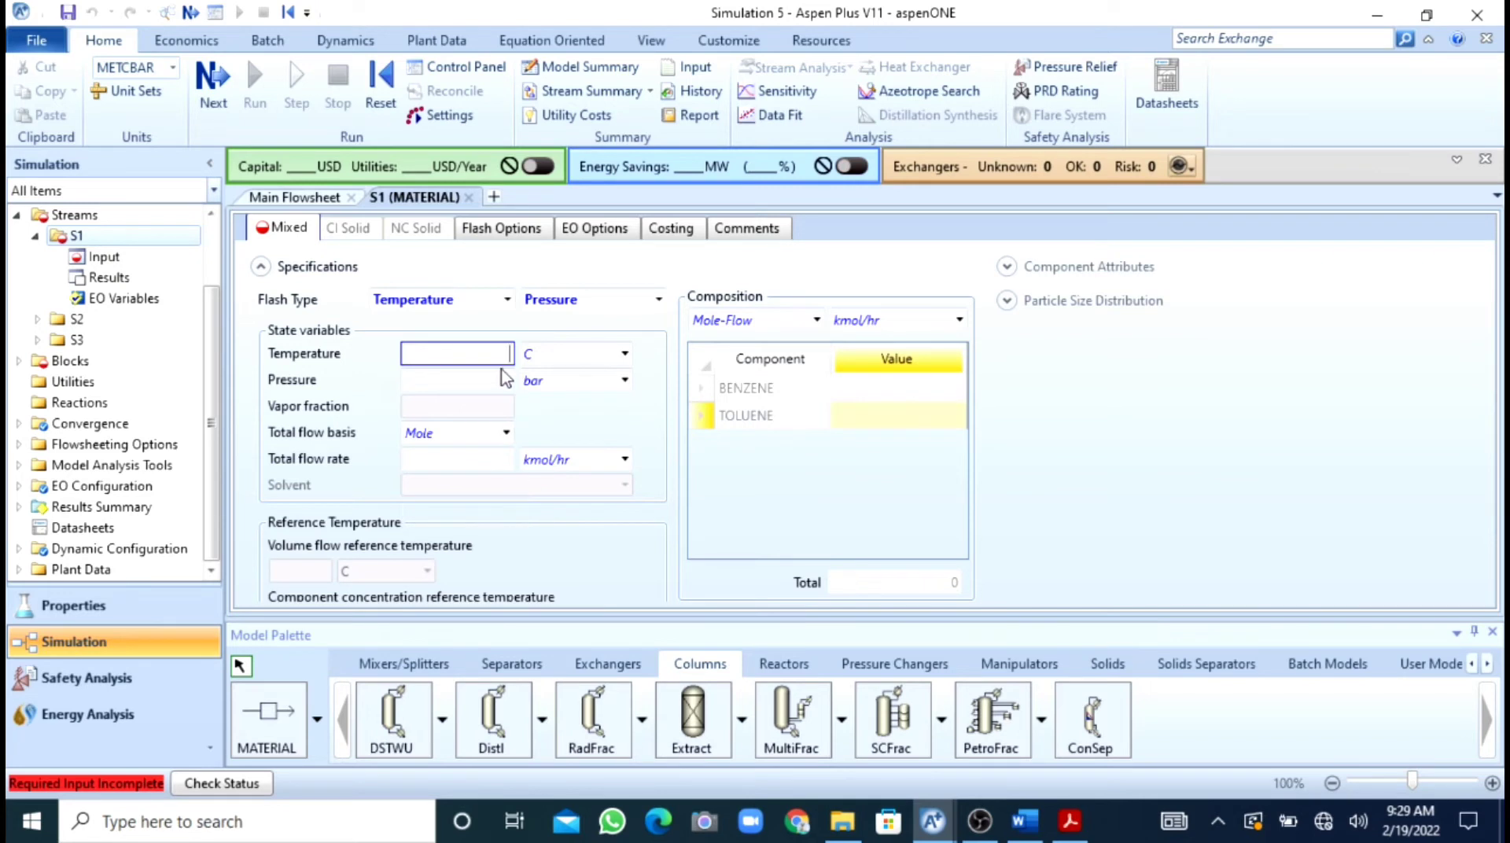
type("30")
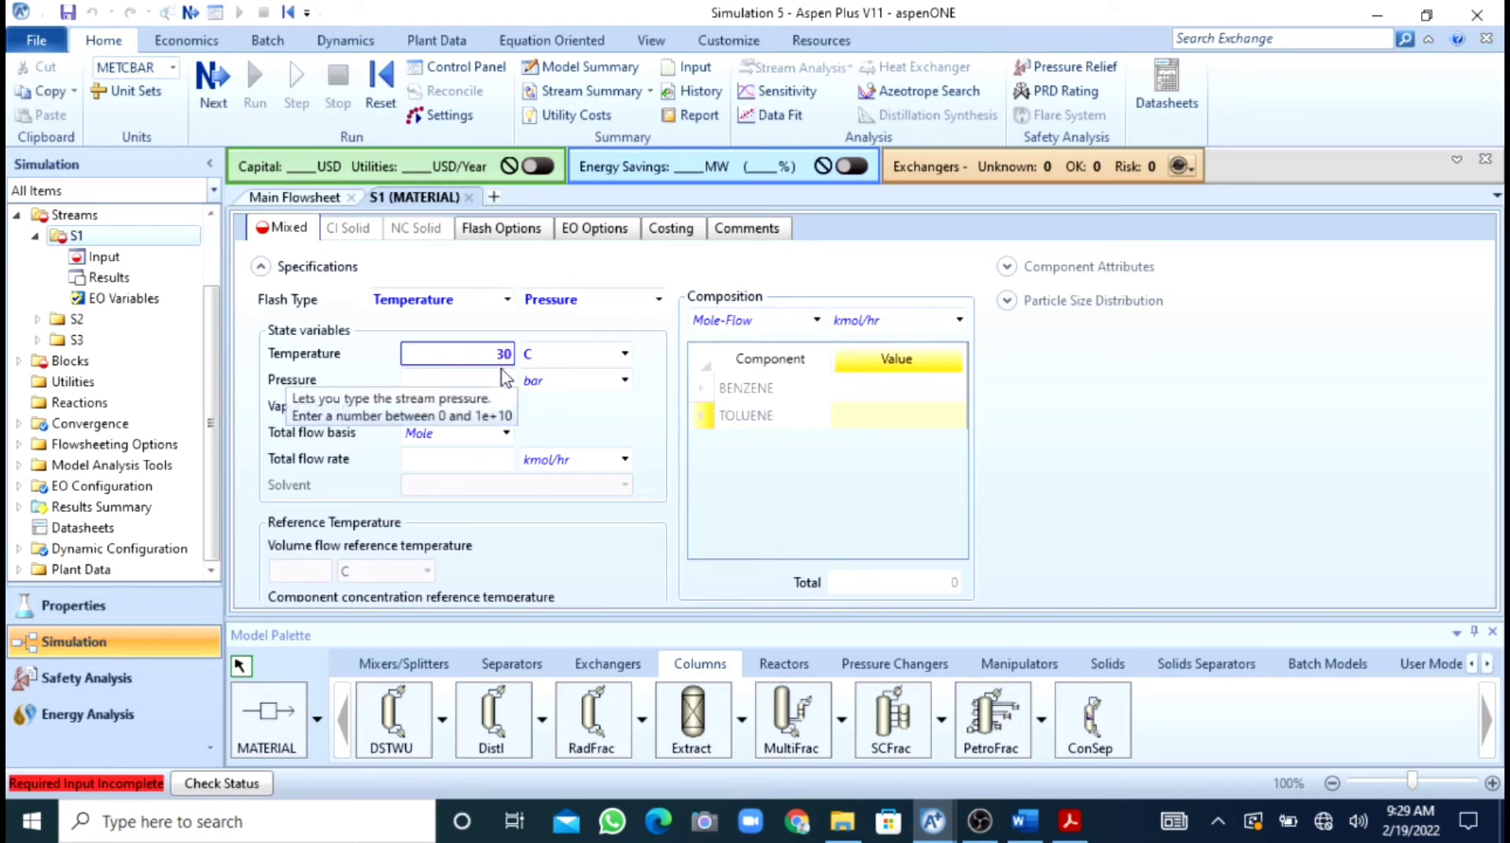
left_click(496, 383)
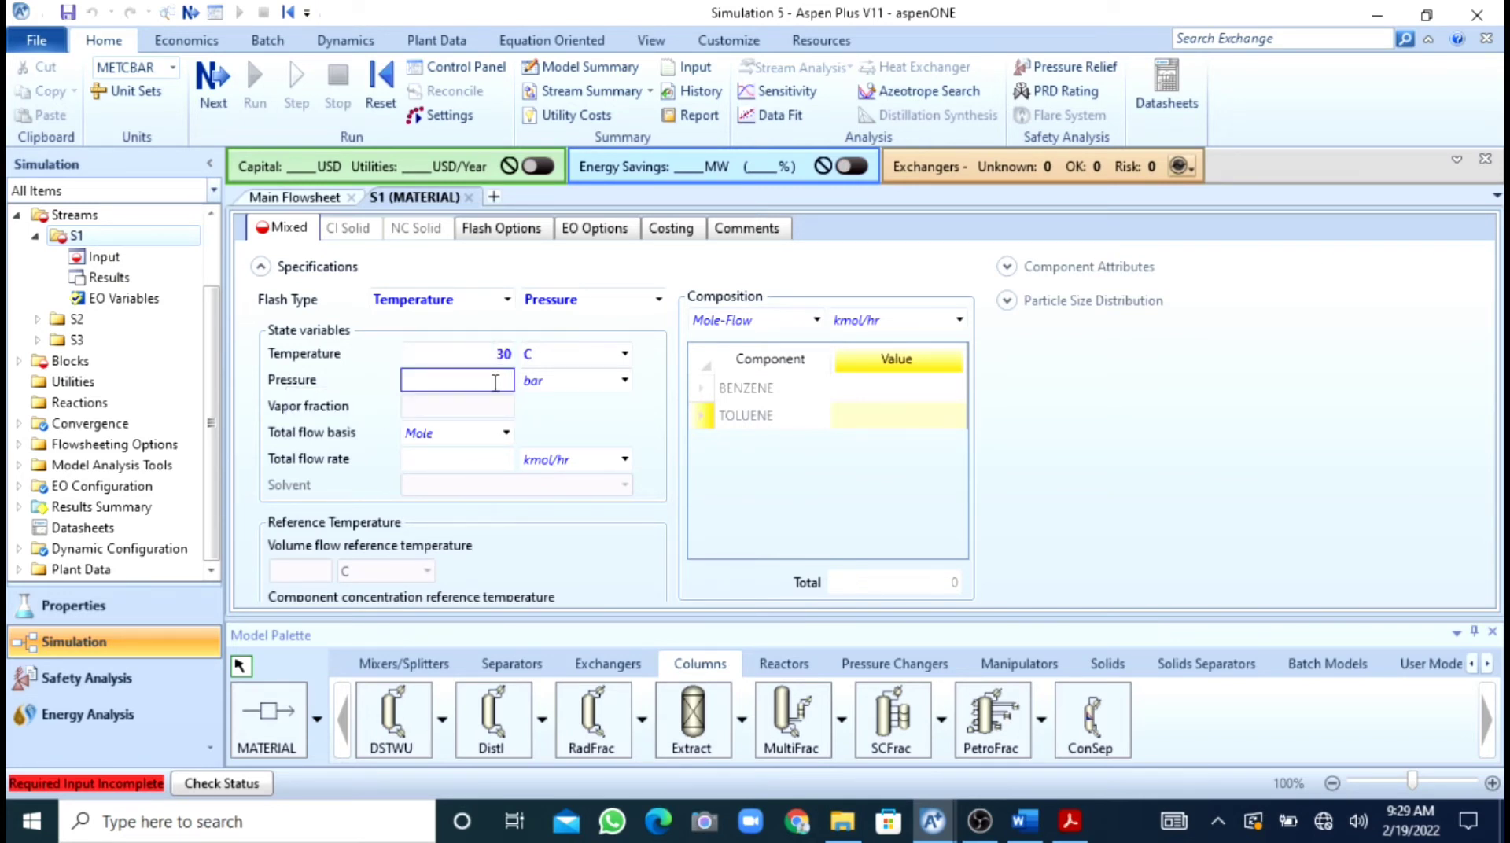
type("1")
key("Return")
left_click(424, 460)
type("100")
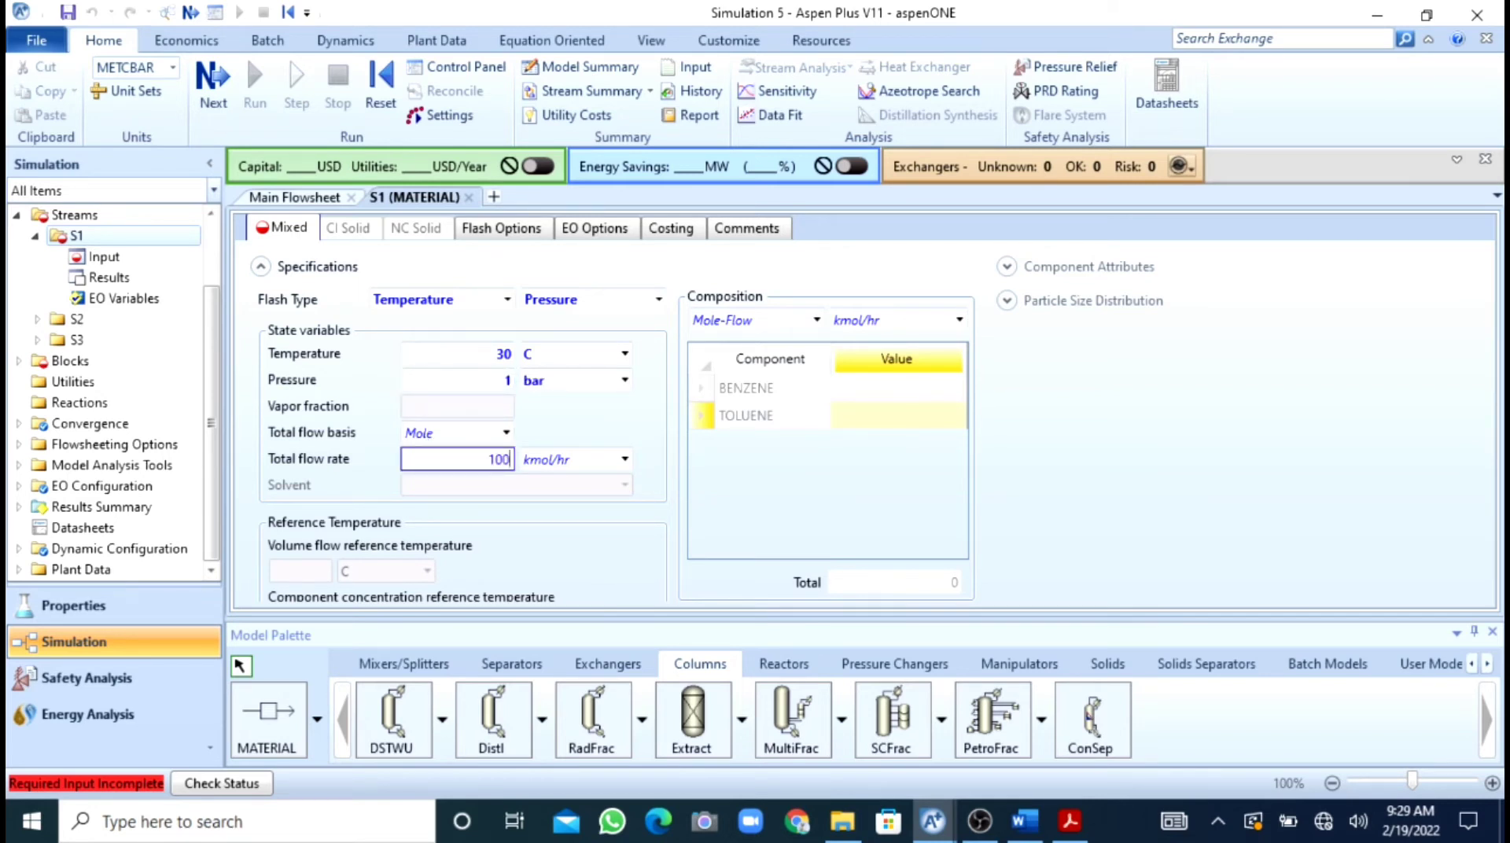
key("Return")
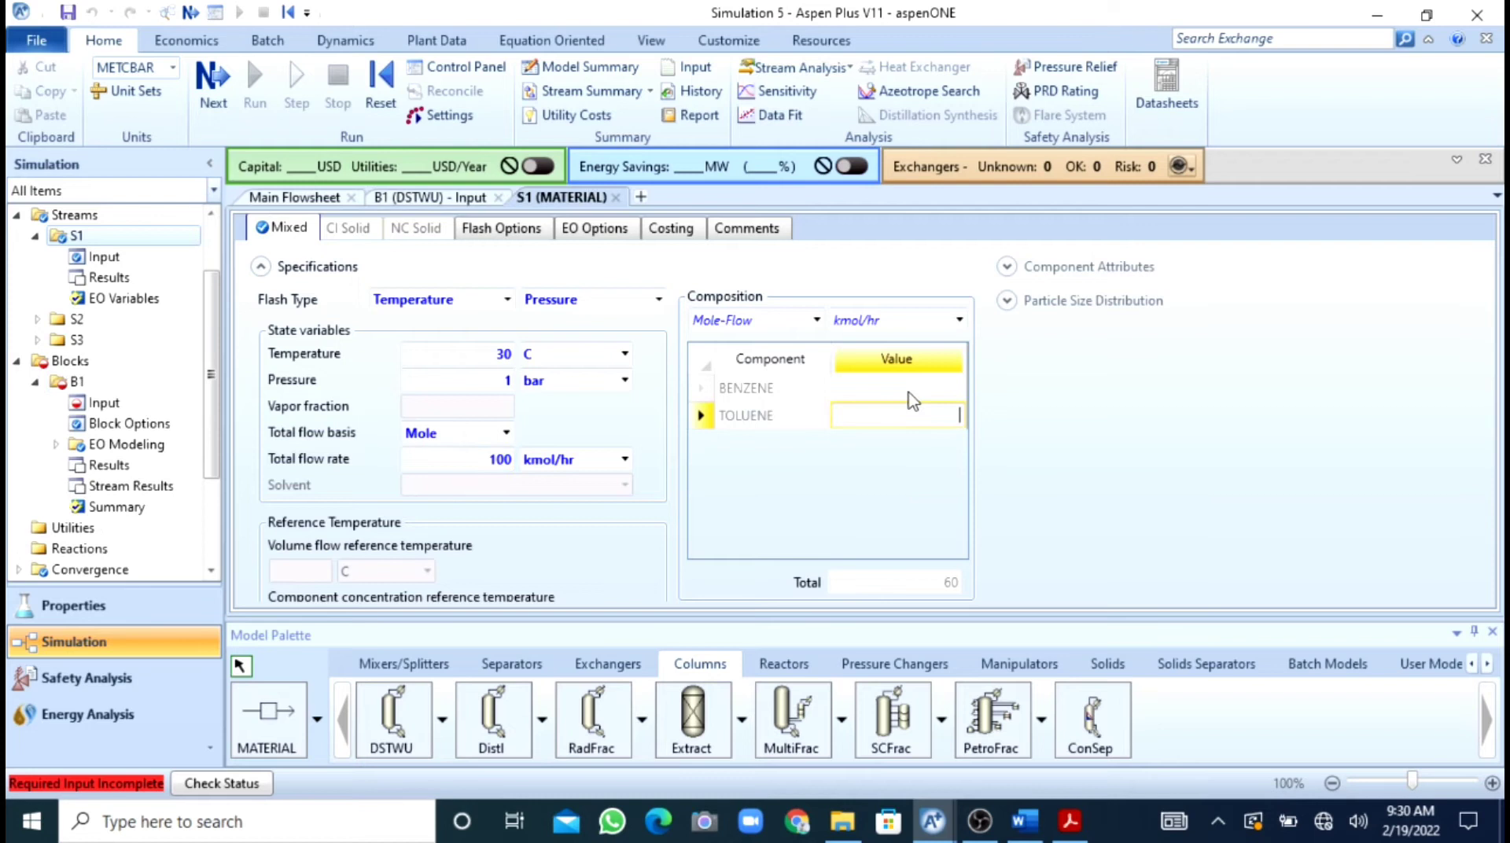
mouse_move(879, 395)
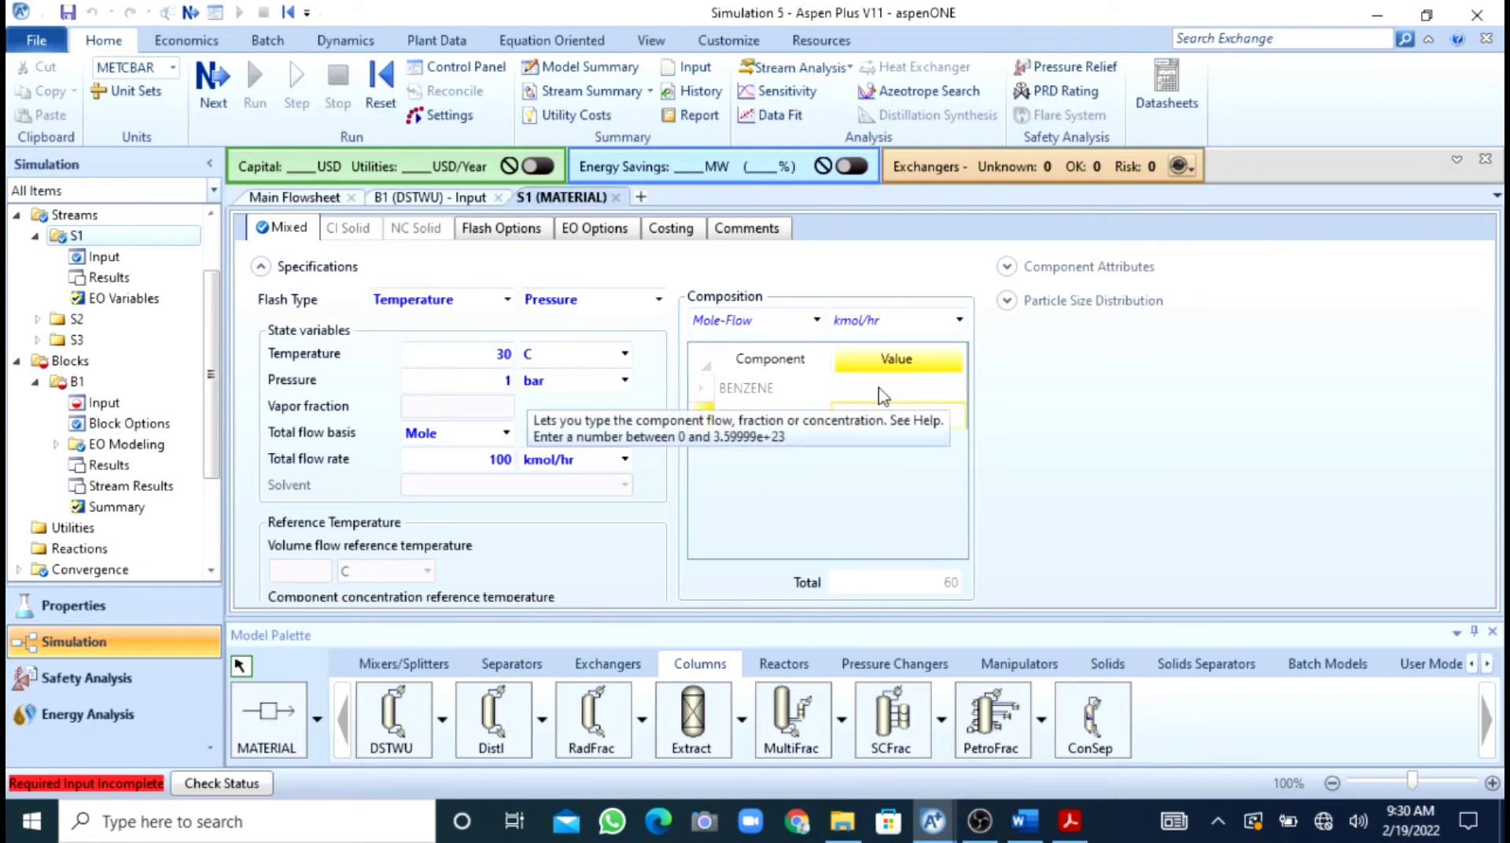
- Give S1 a mole-fraction composition of 0.4 benzene and 0.6 toluene, then advance to B1 input
left_click(816, 320)
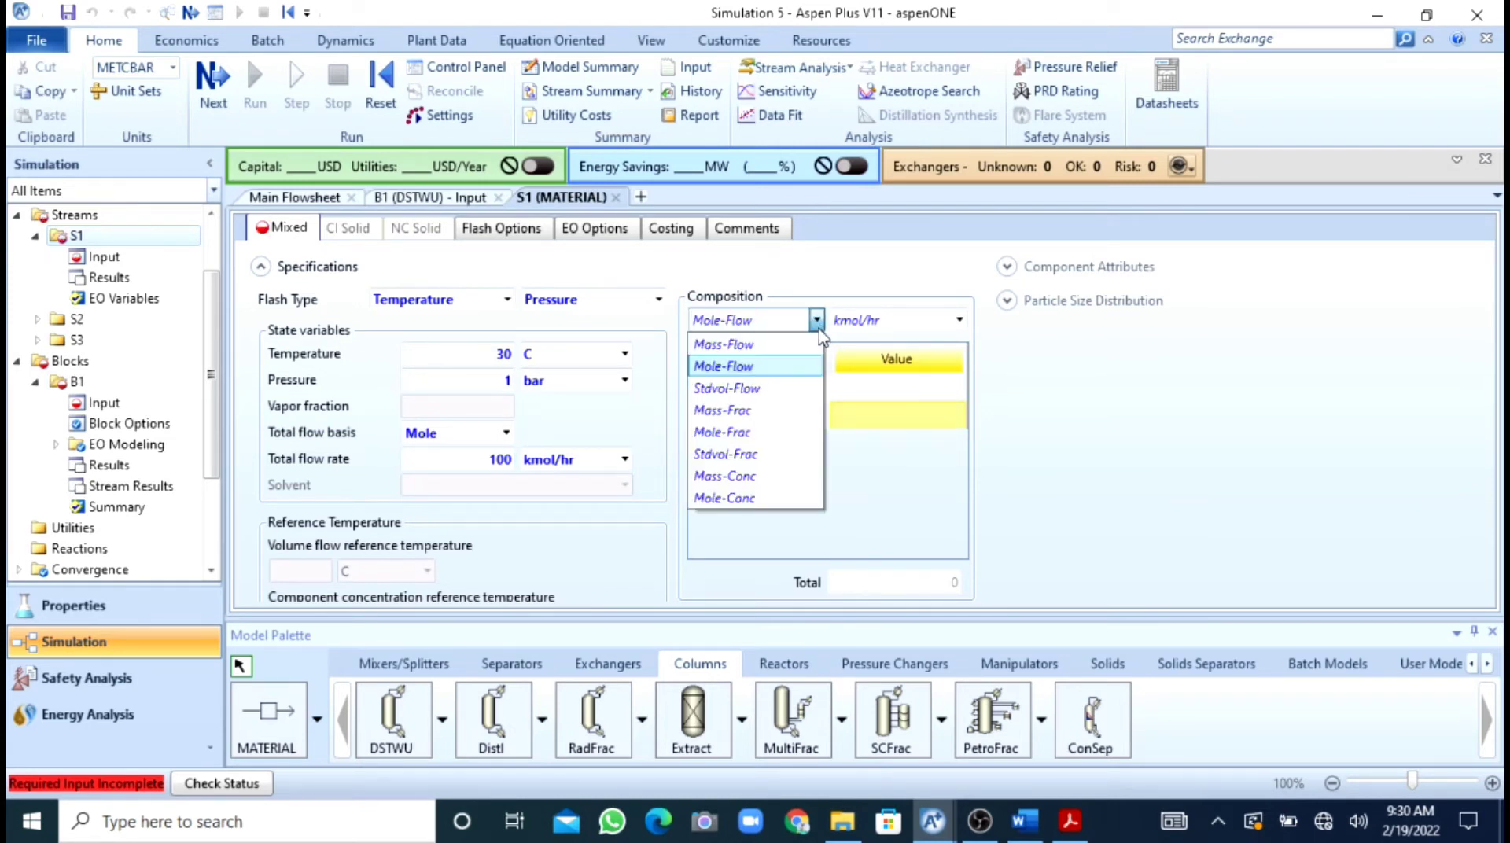
left_click(747, 431)
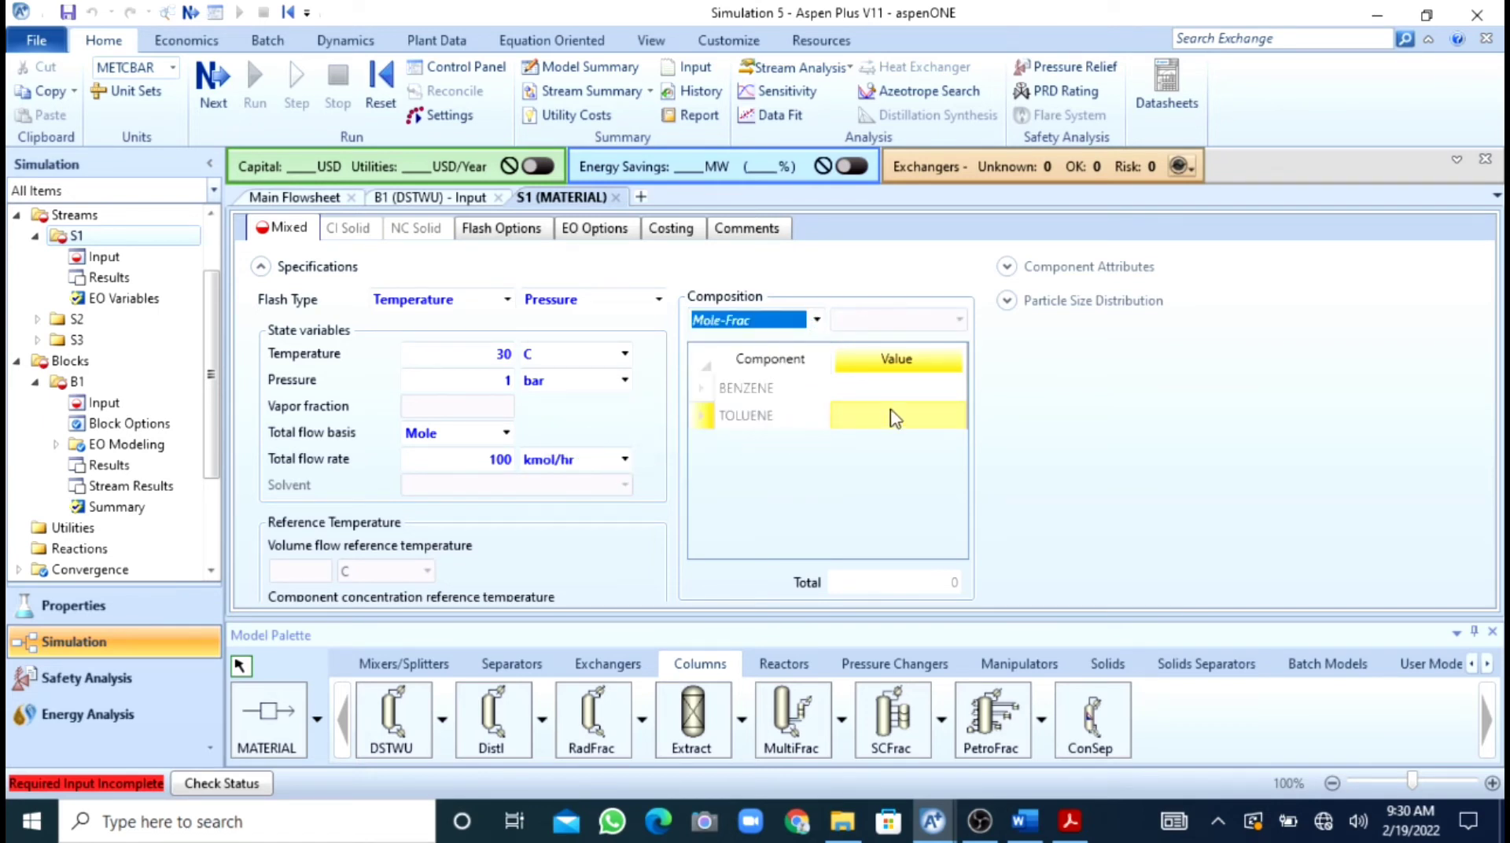
left_click(926, 387)
type("0.")
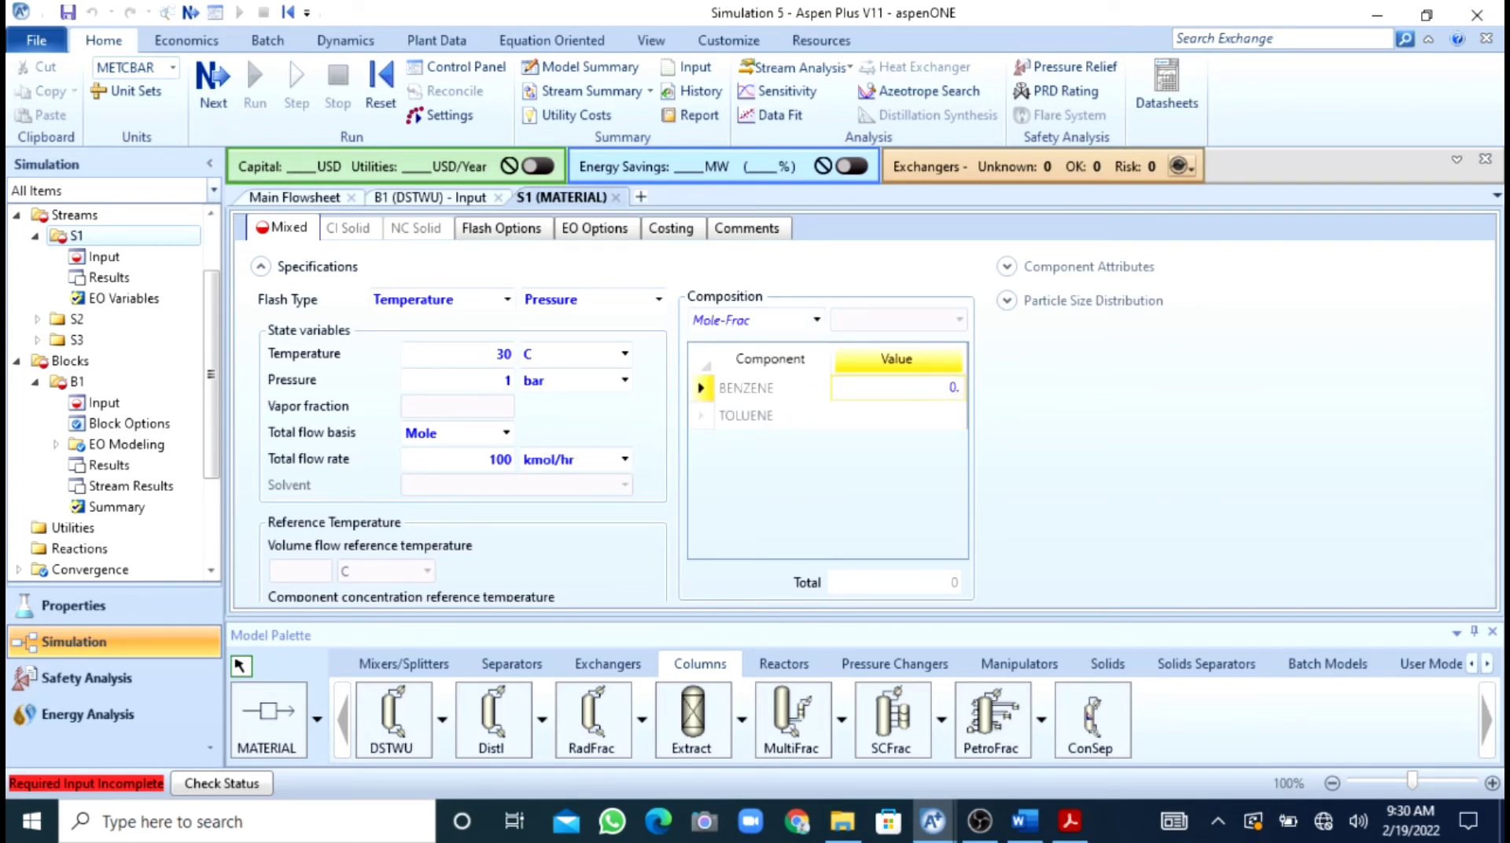
type("4")
key("Return")
type("0.6")
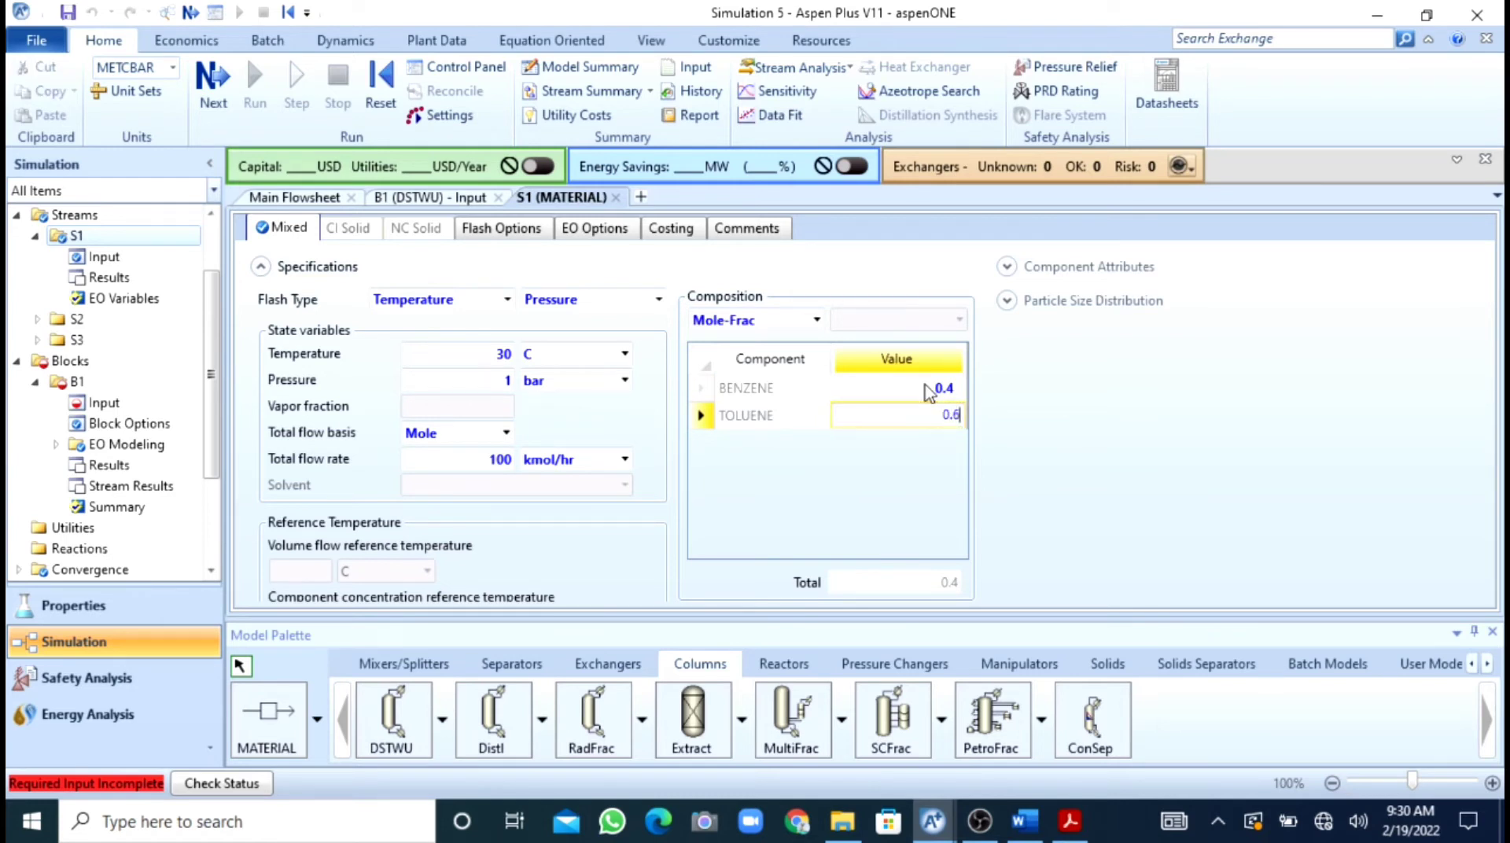
key("Return")
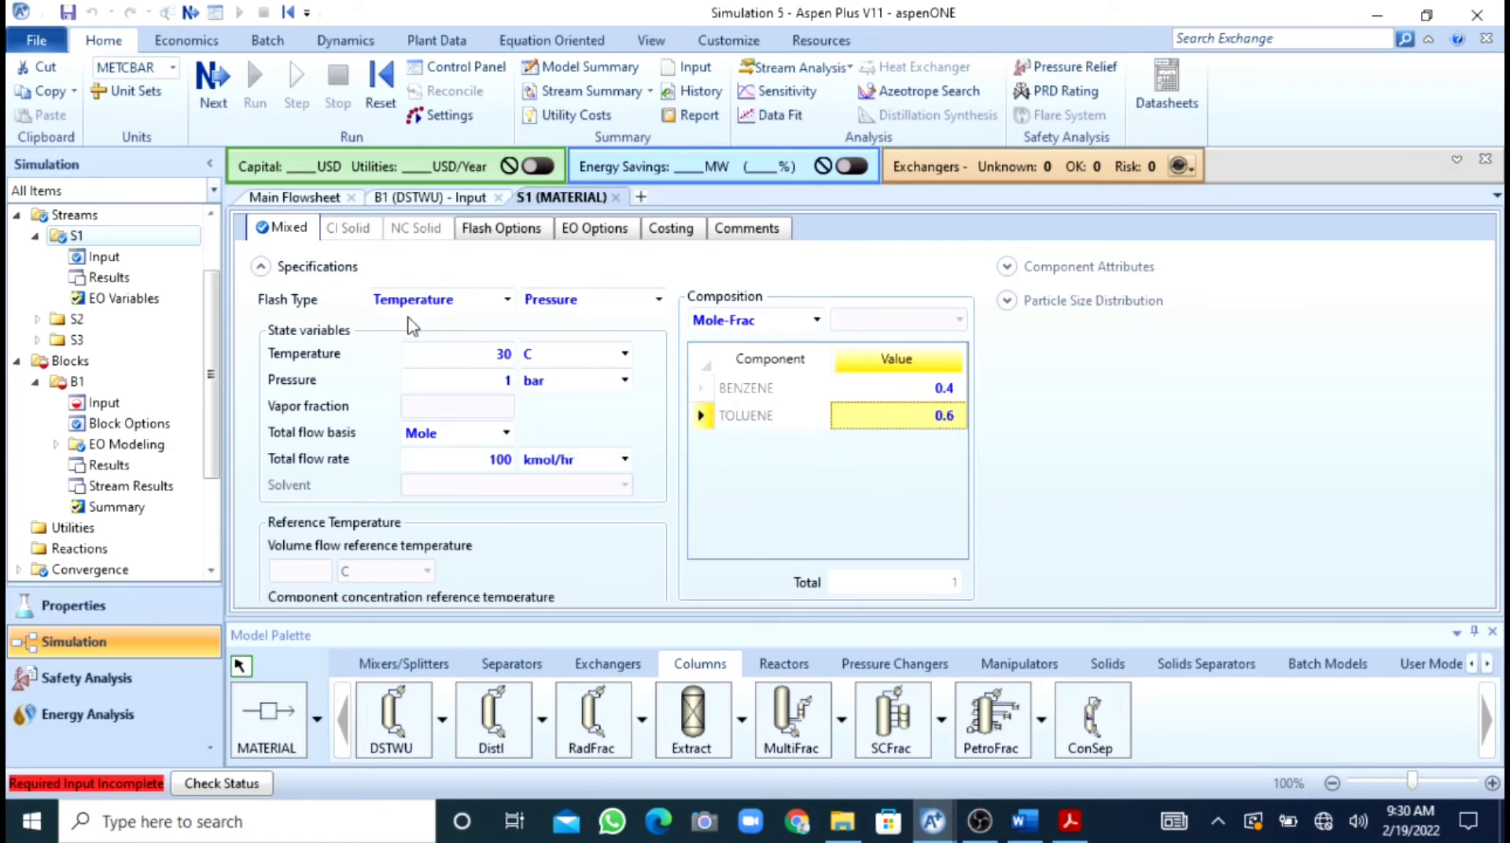
left_click(222, 106)
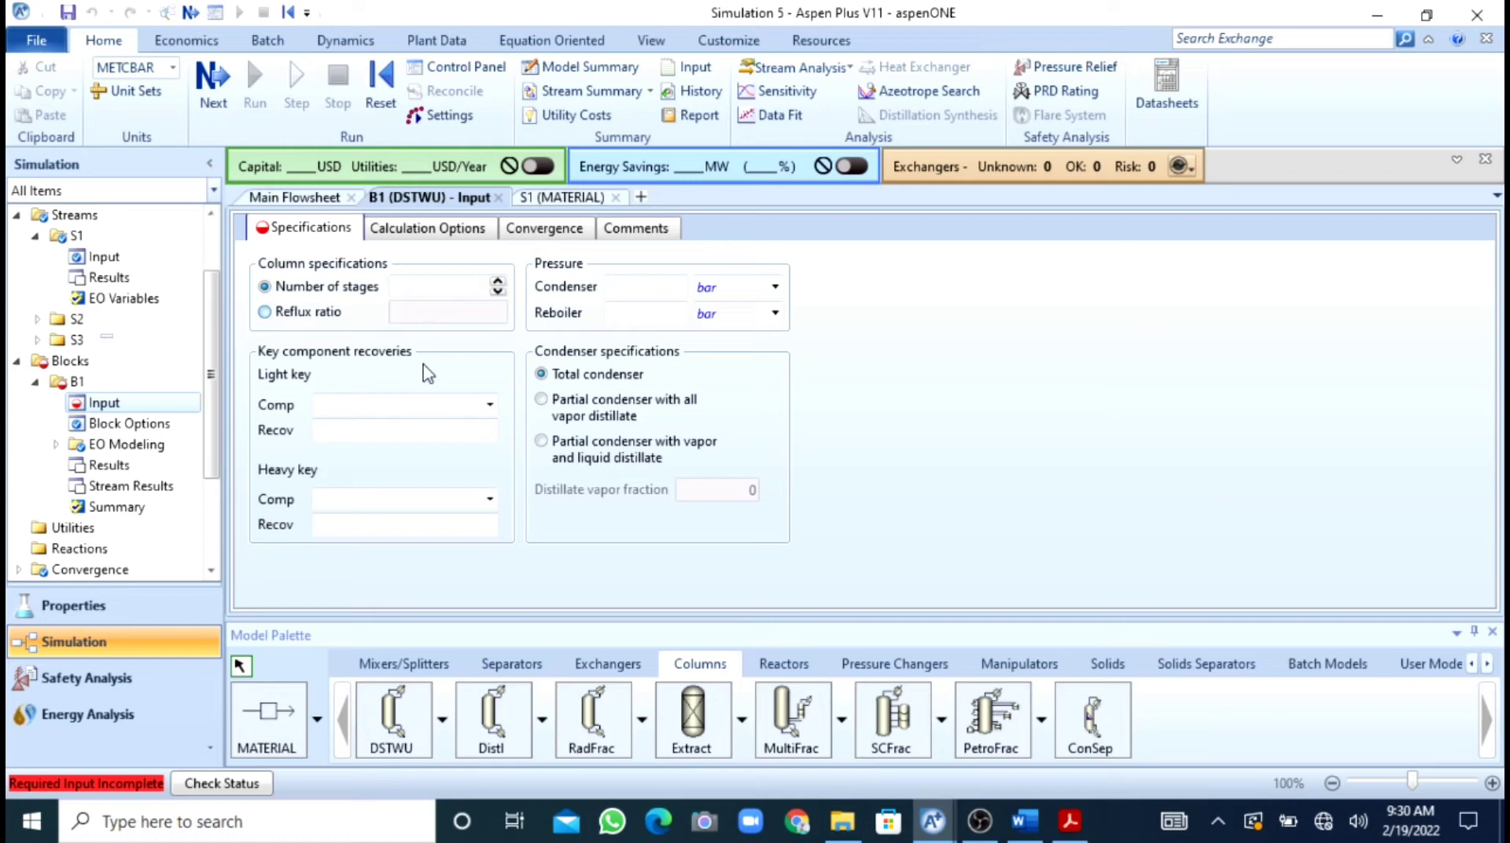
left_click(1071, 821)
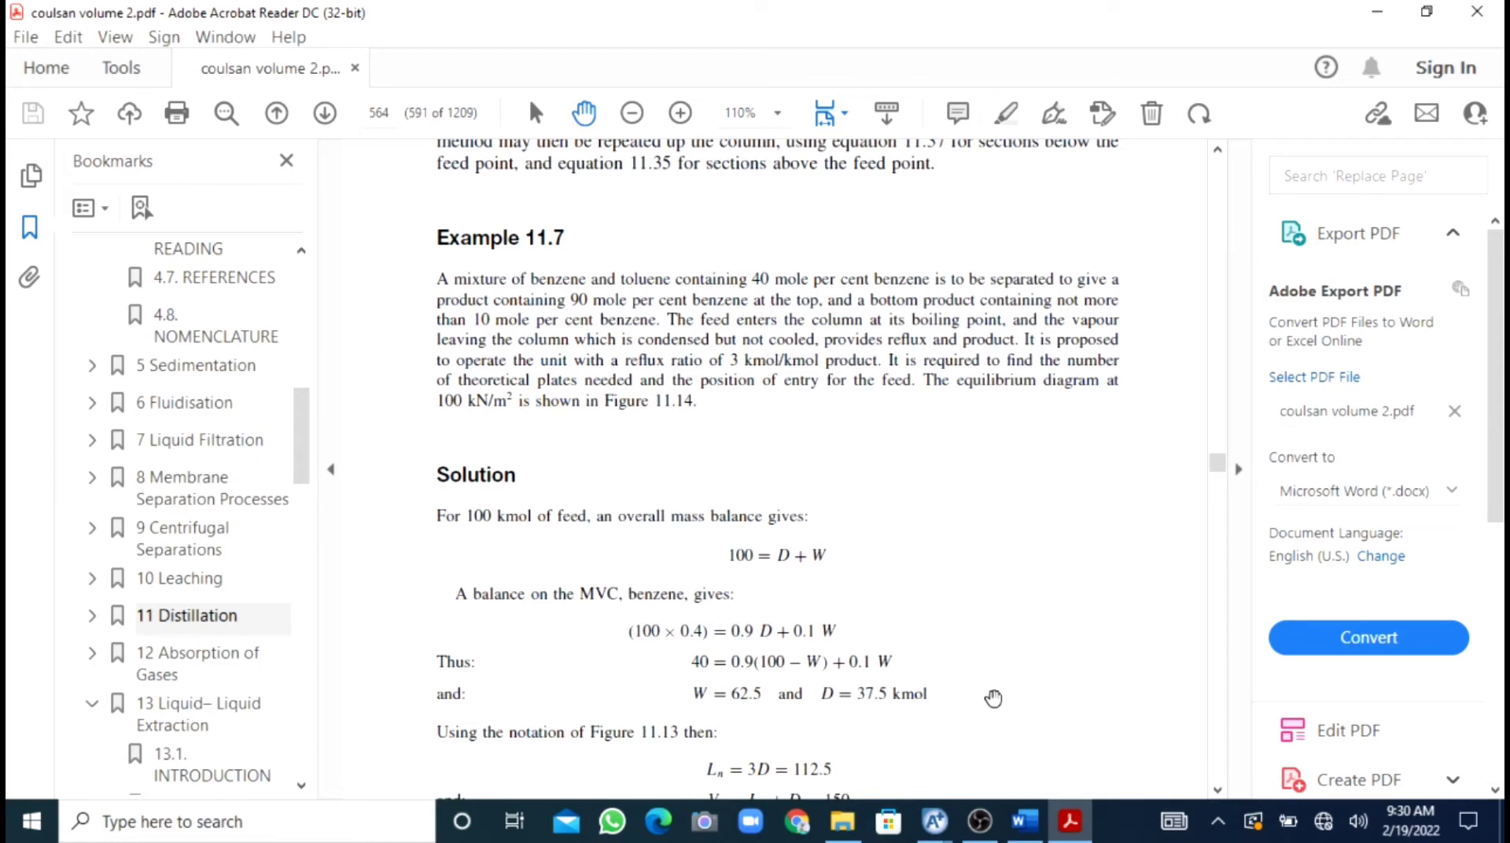
left_click(931, 834)
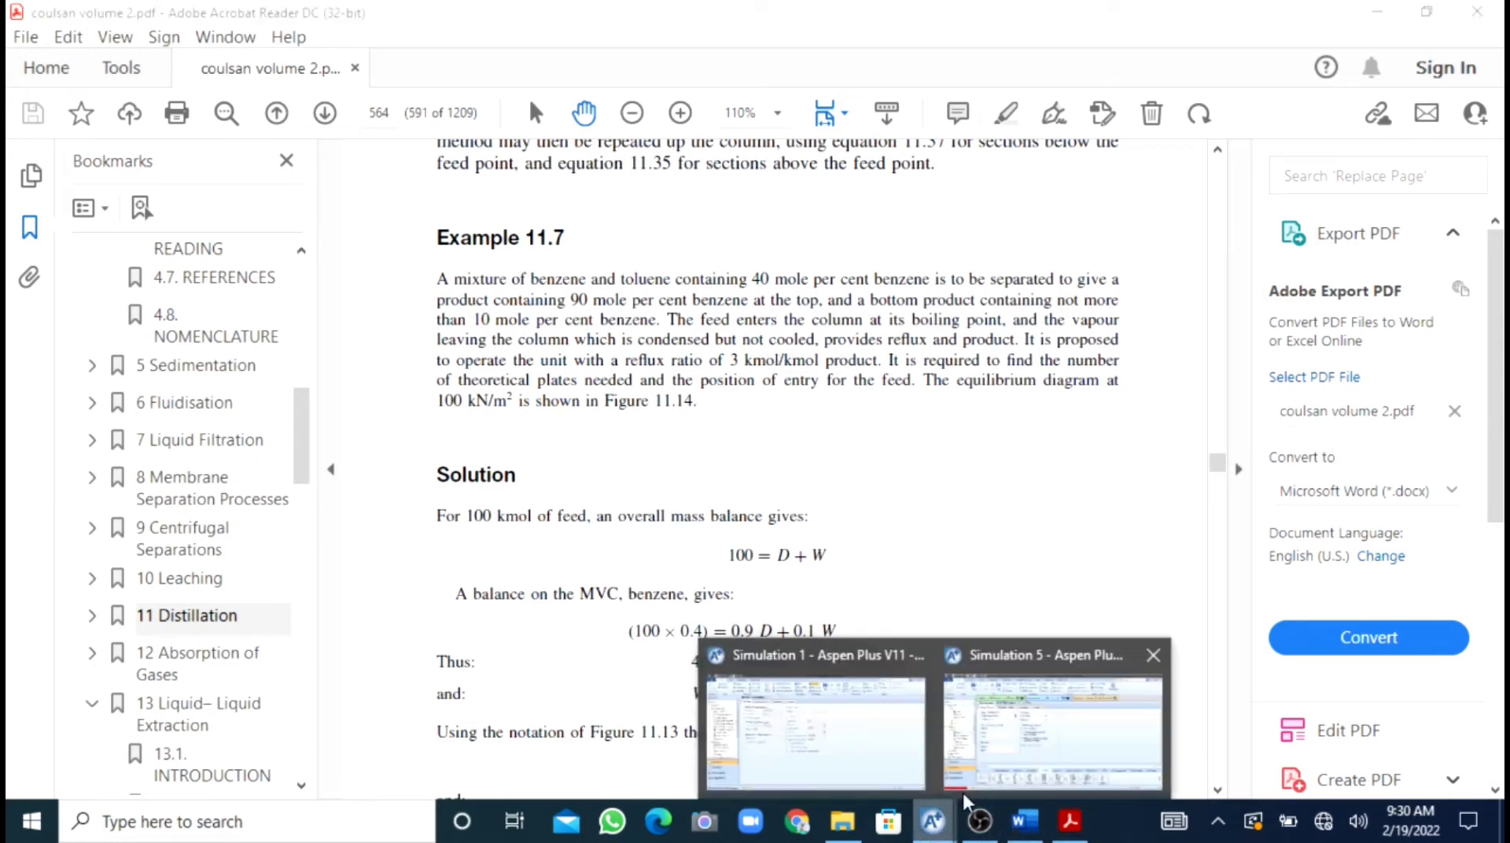
left_click(971, 747)
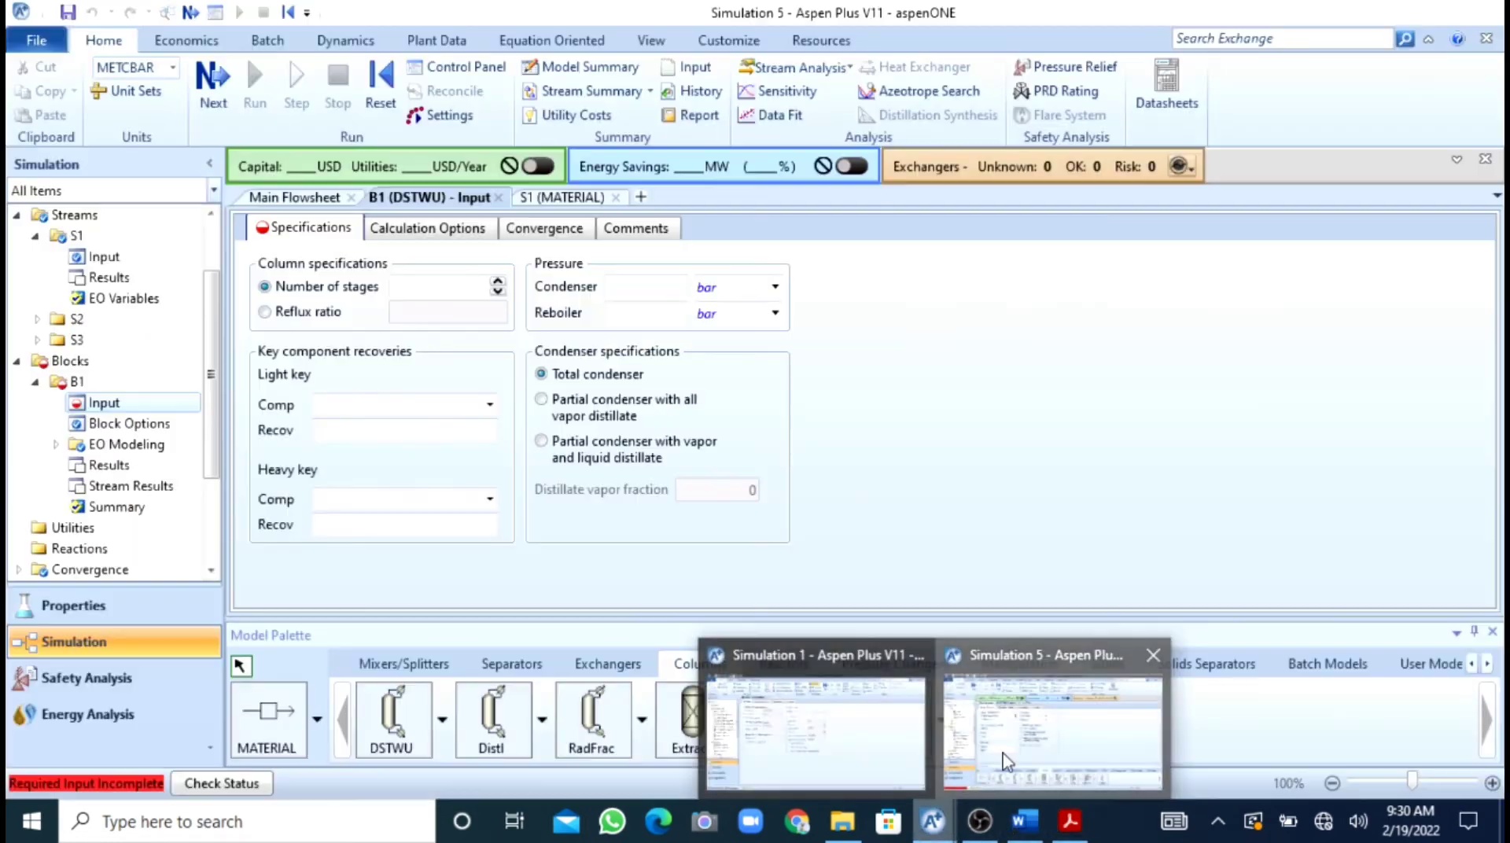
- Specify reflux ratio 3 and benzene as the light key with 0.9 recovery
left_click(265, 313)
left_click(456, 313)
type("3")
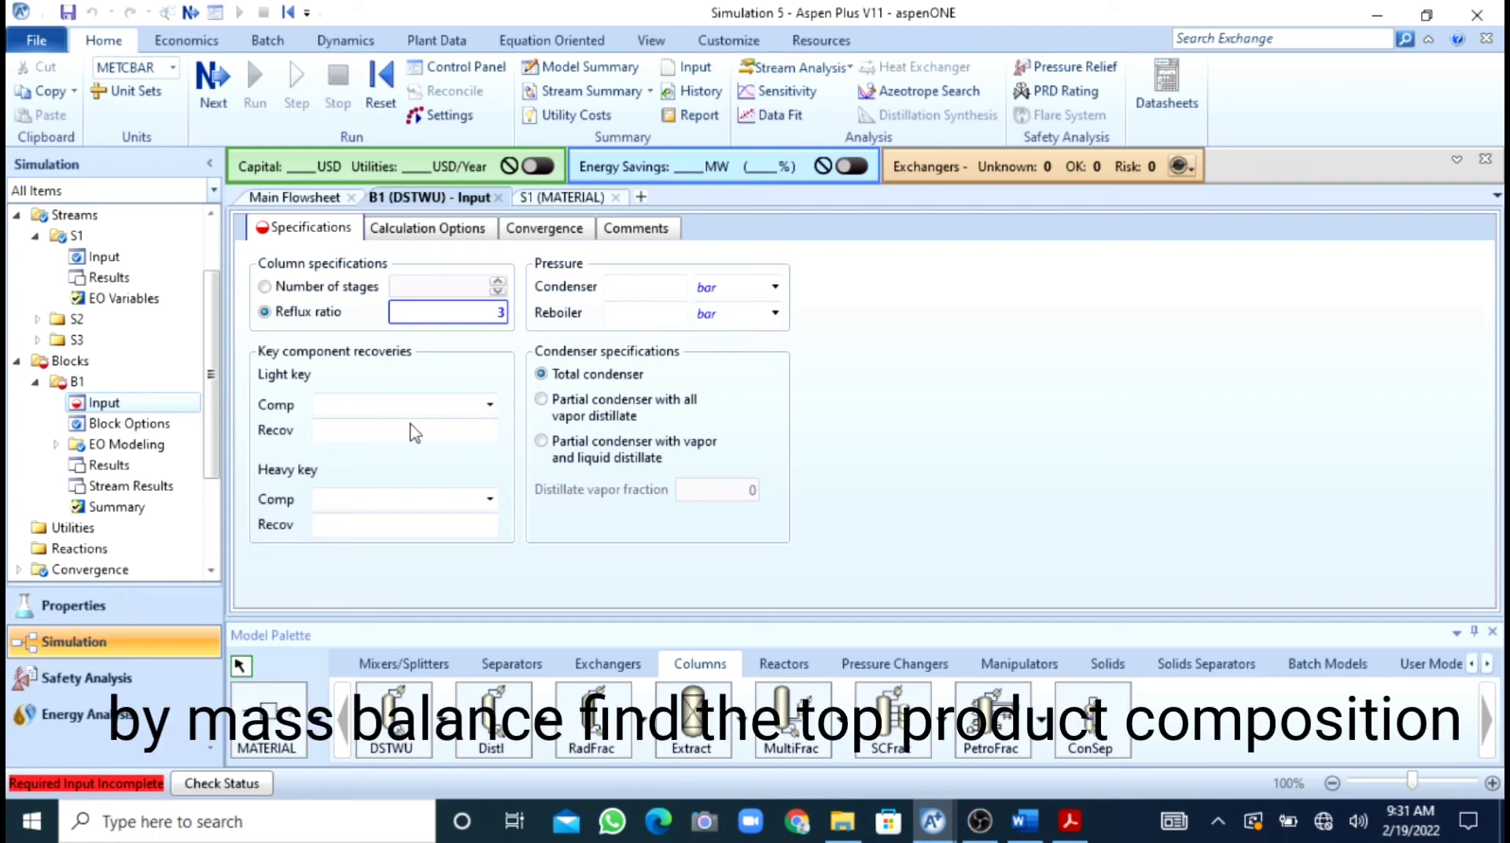
left_click(490, 405)
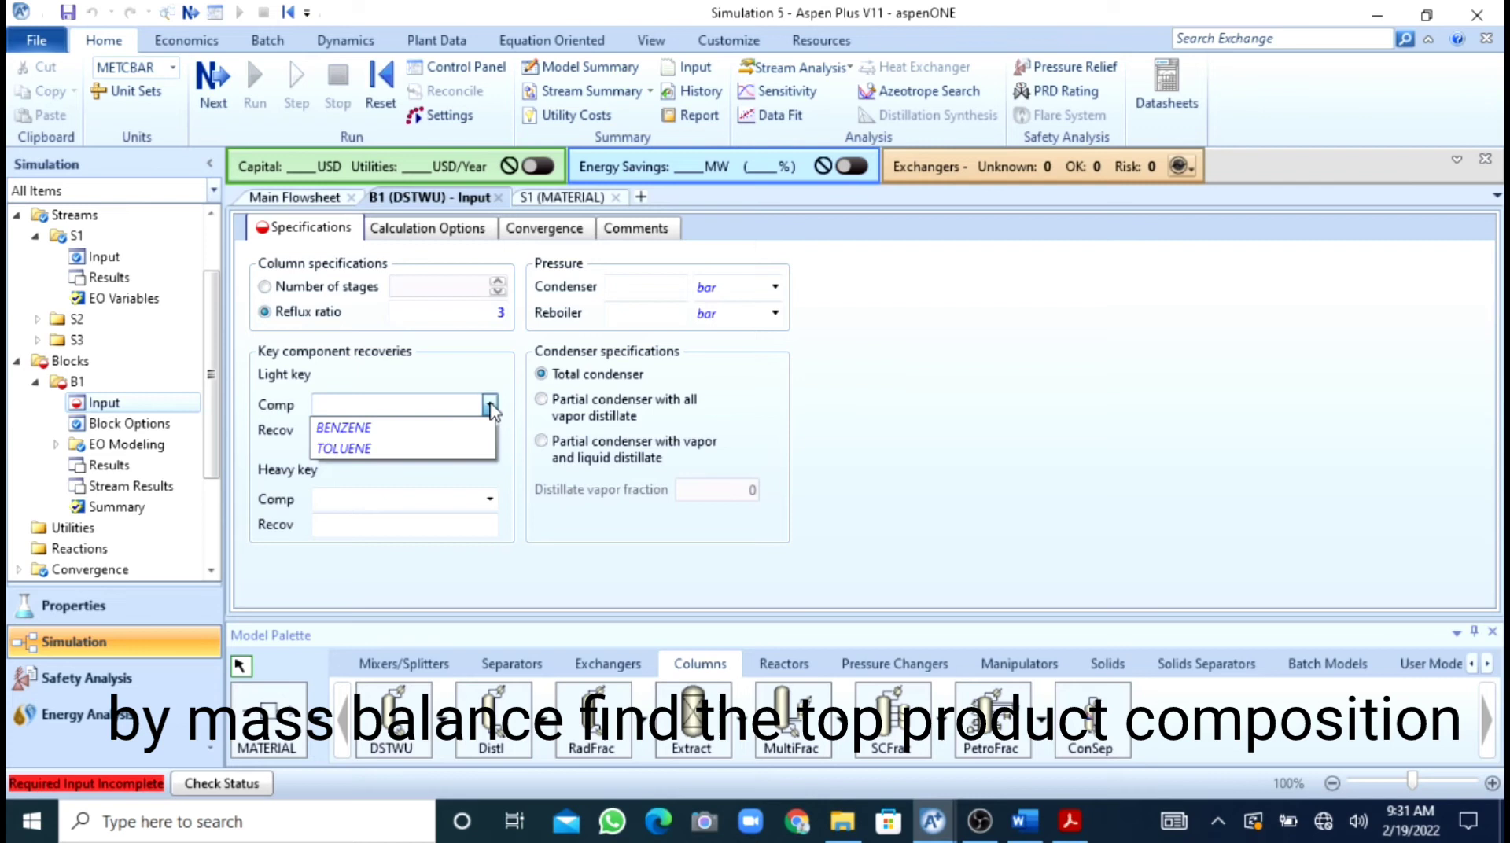
left_click(398, 431)
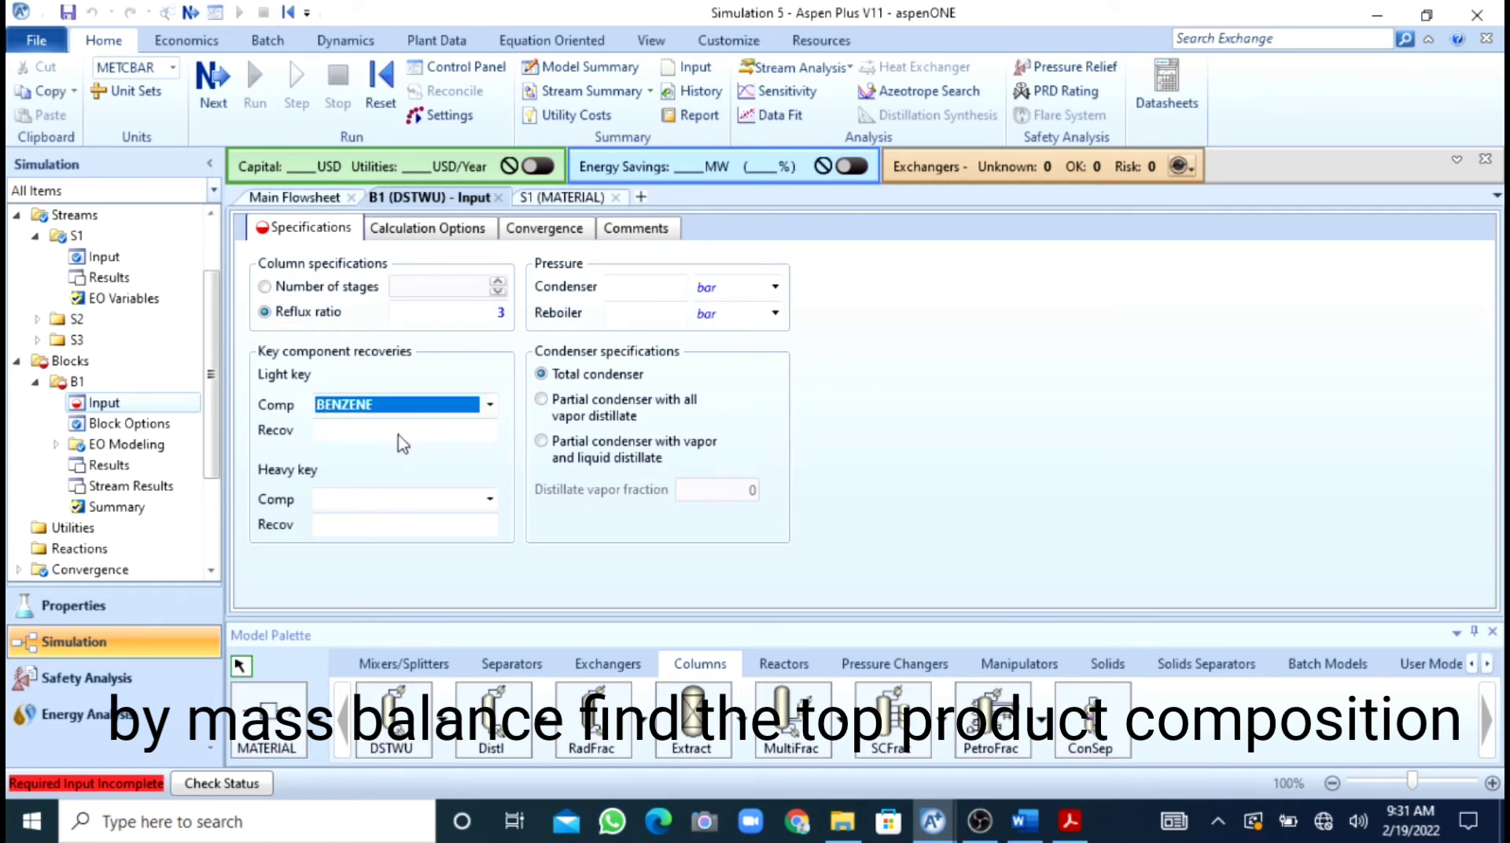
left_click(388, 429)
type("0.9")
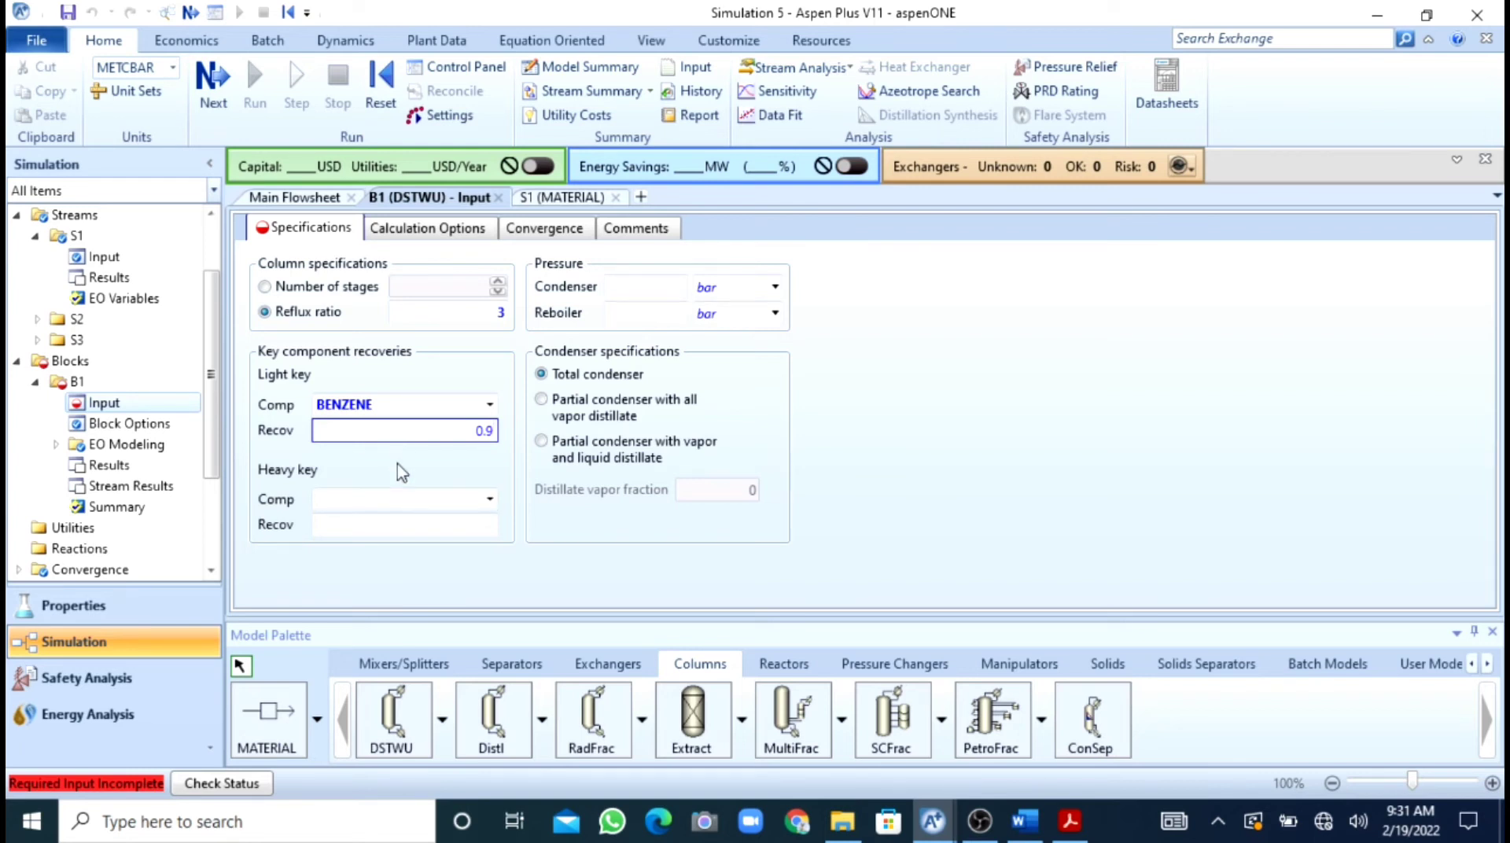
key("Return")
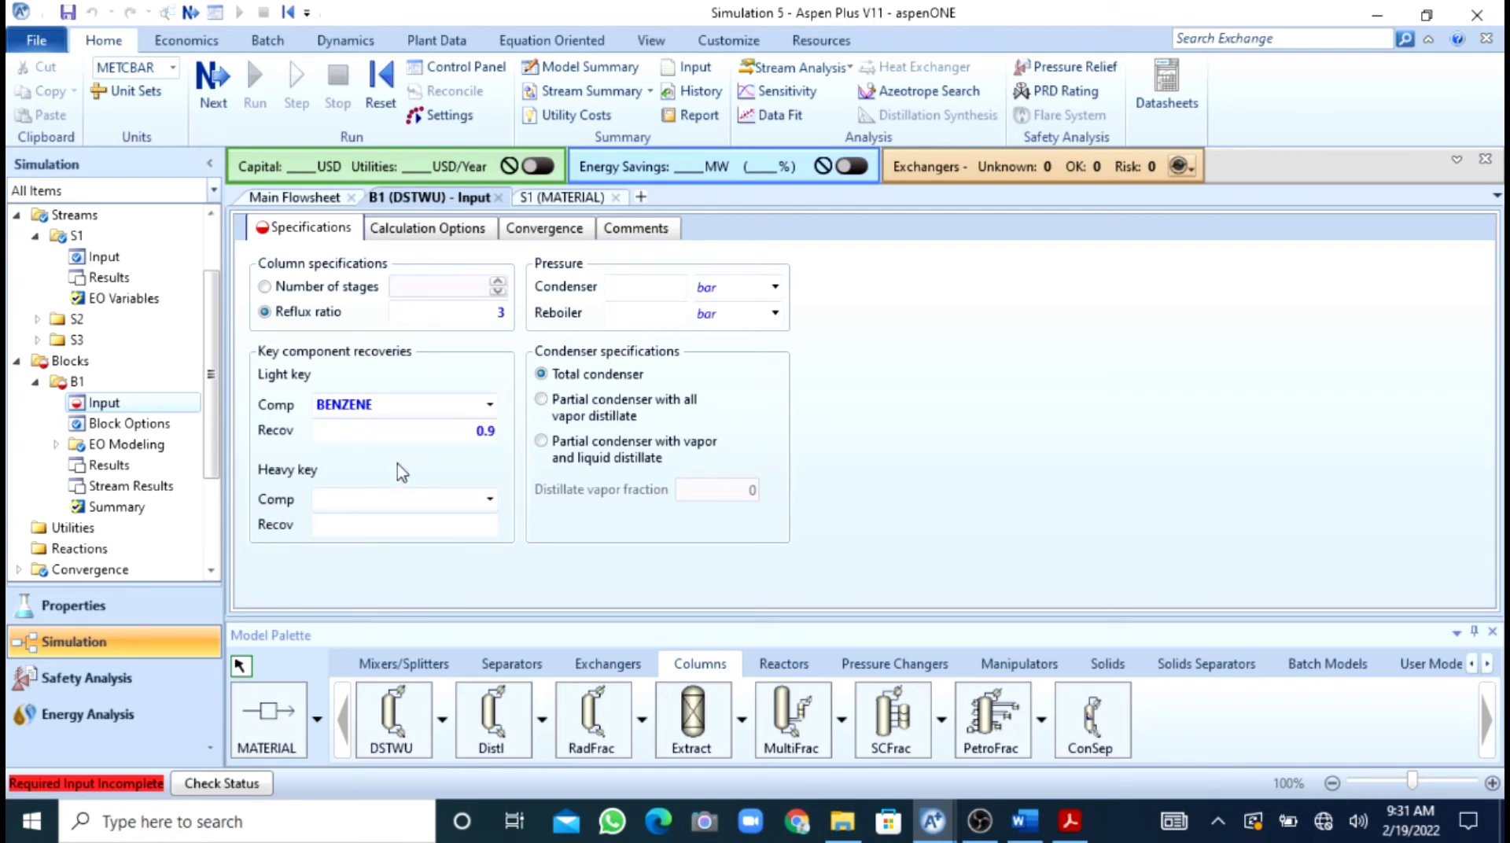
- Set toluene as the heavy key with 0.1 recovery
left_click(490, 501)
left_click(339, 541)
left_click(452, 524)
type("0.1")
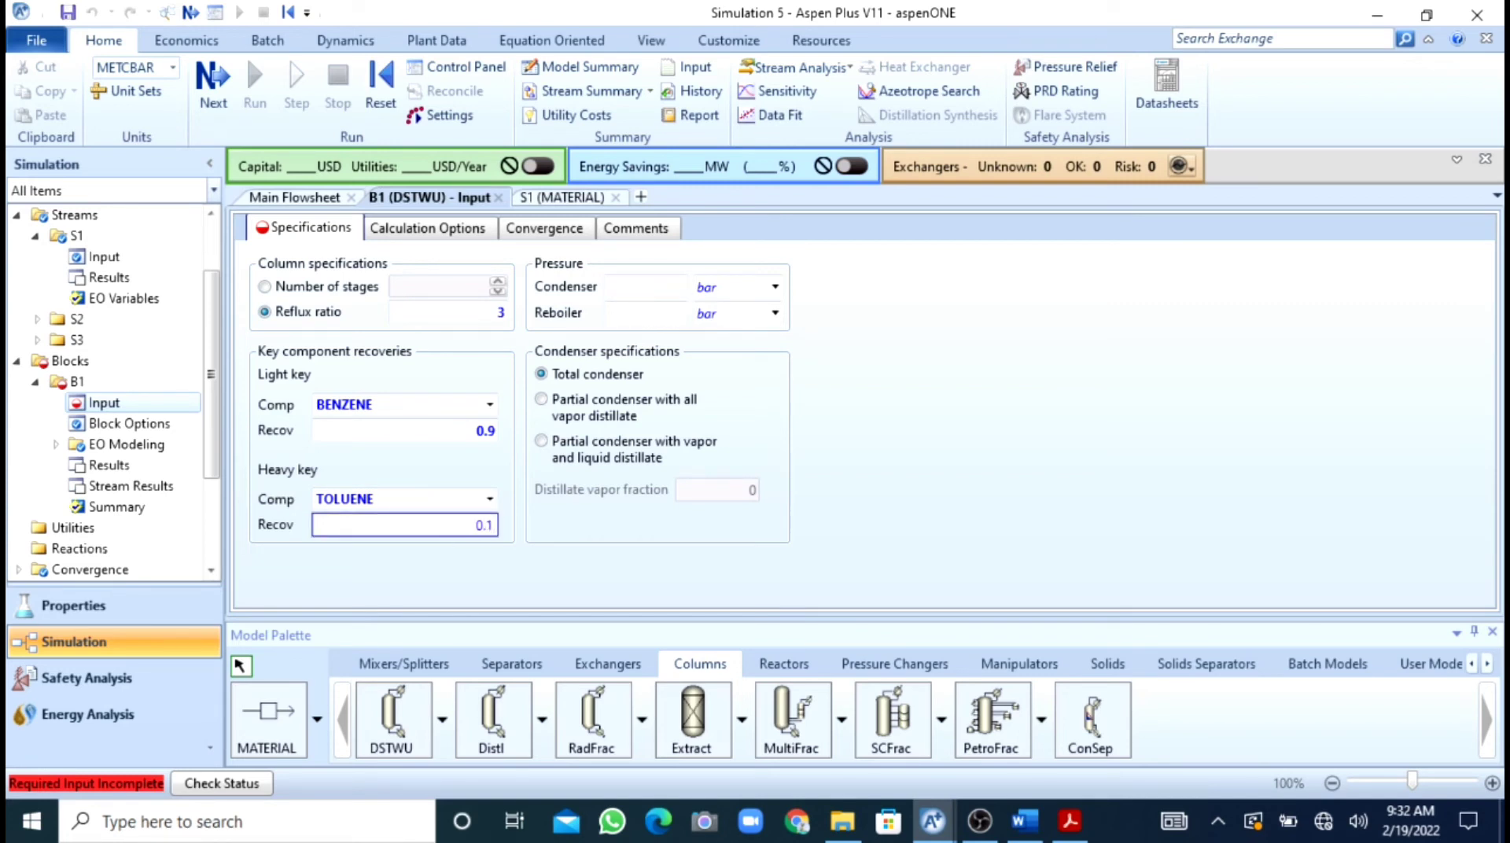
key("Return")
- Set condenser and reboiler pressures to 1 bar and run the simulation
left_click(659, 289)
type("1")
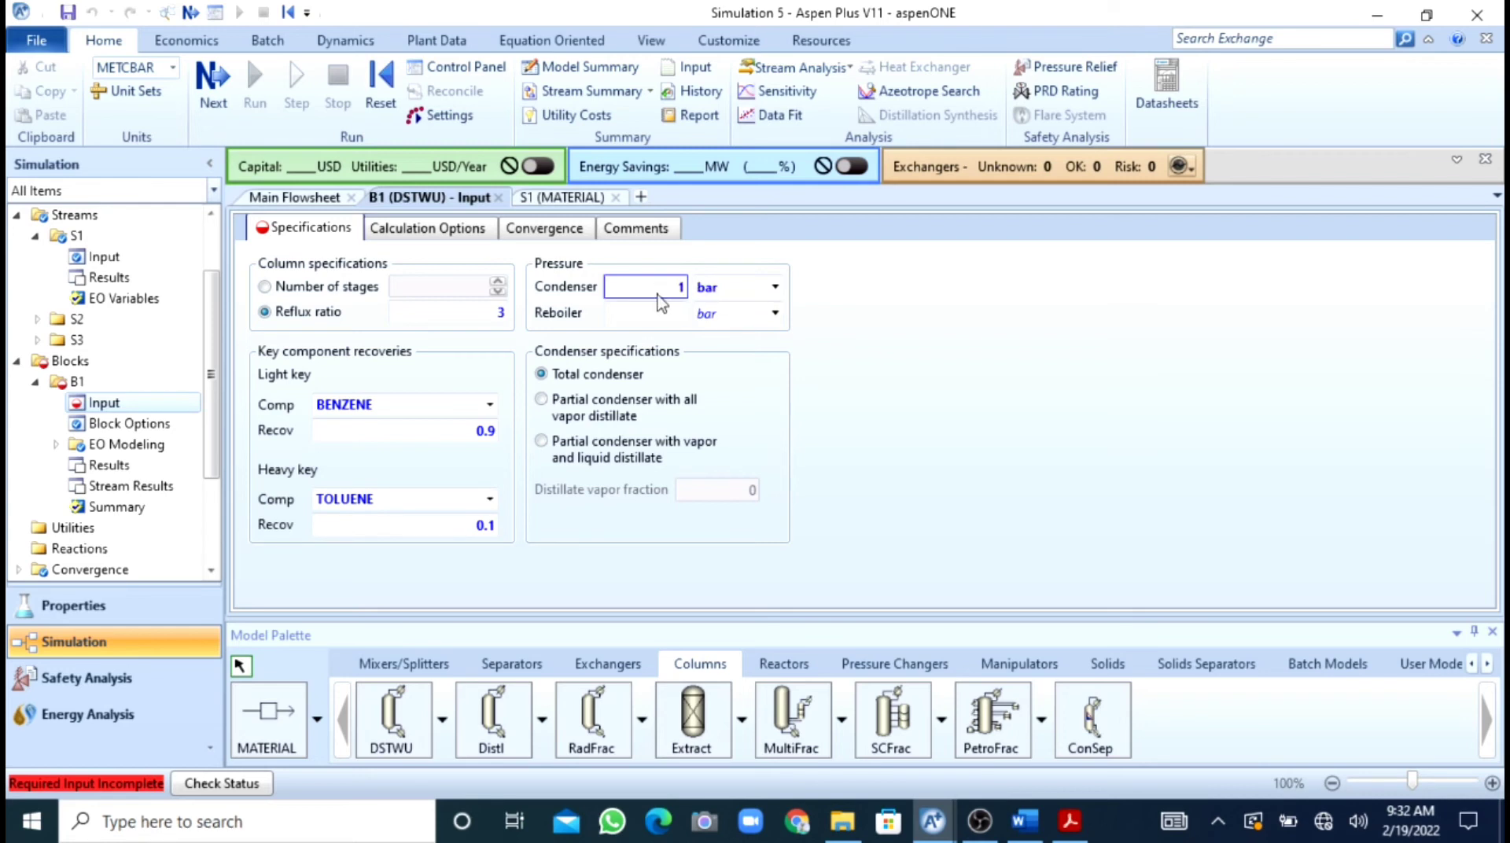
left_click(660, 315)
type("1")
key("Return")
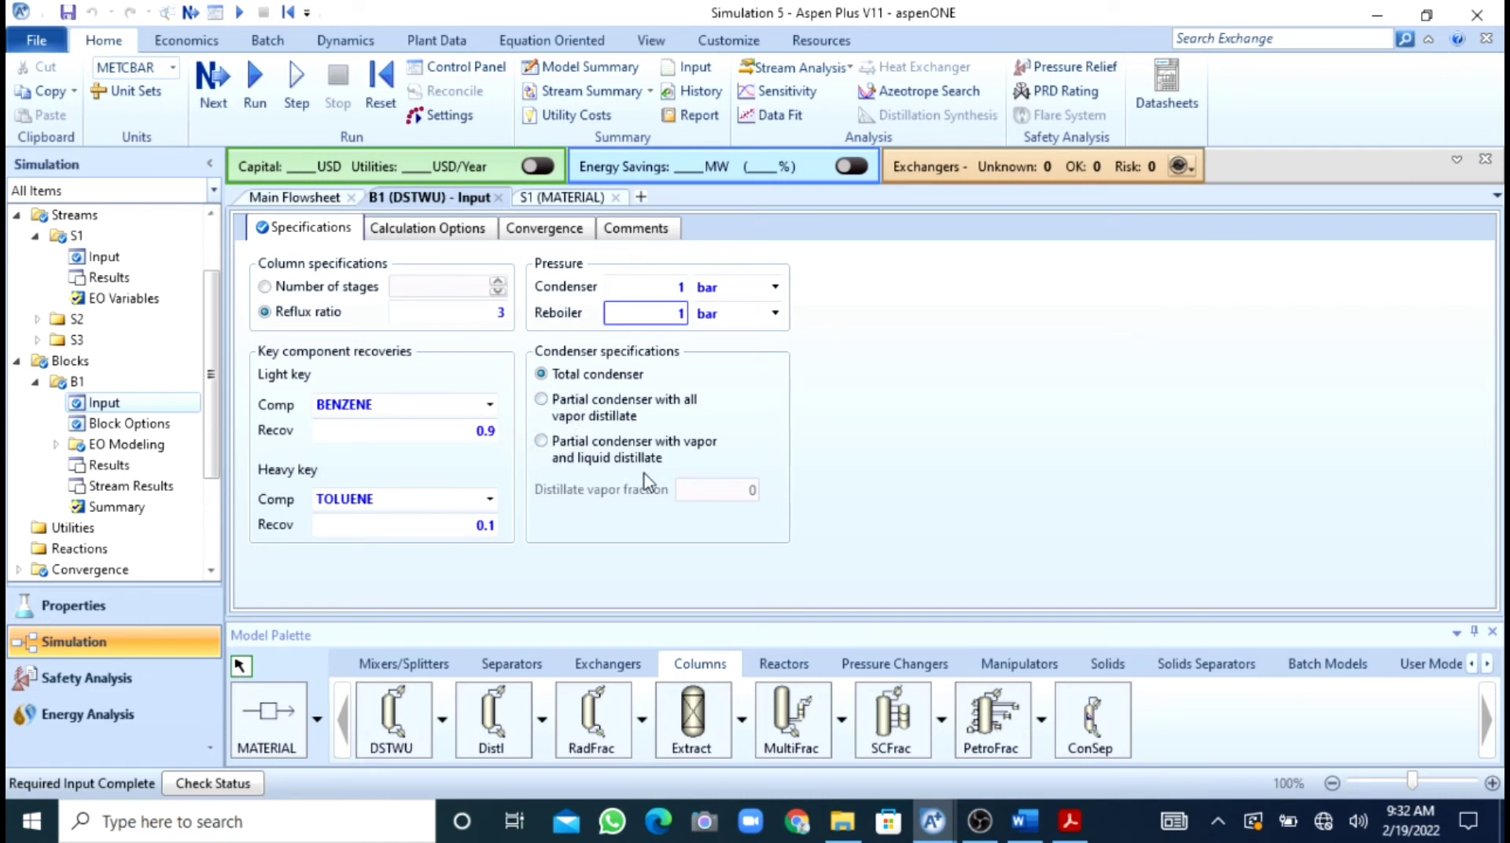
left_click(255, 101)
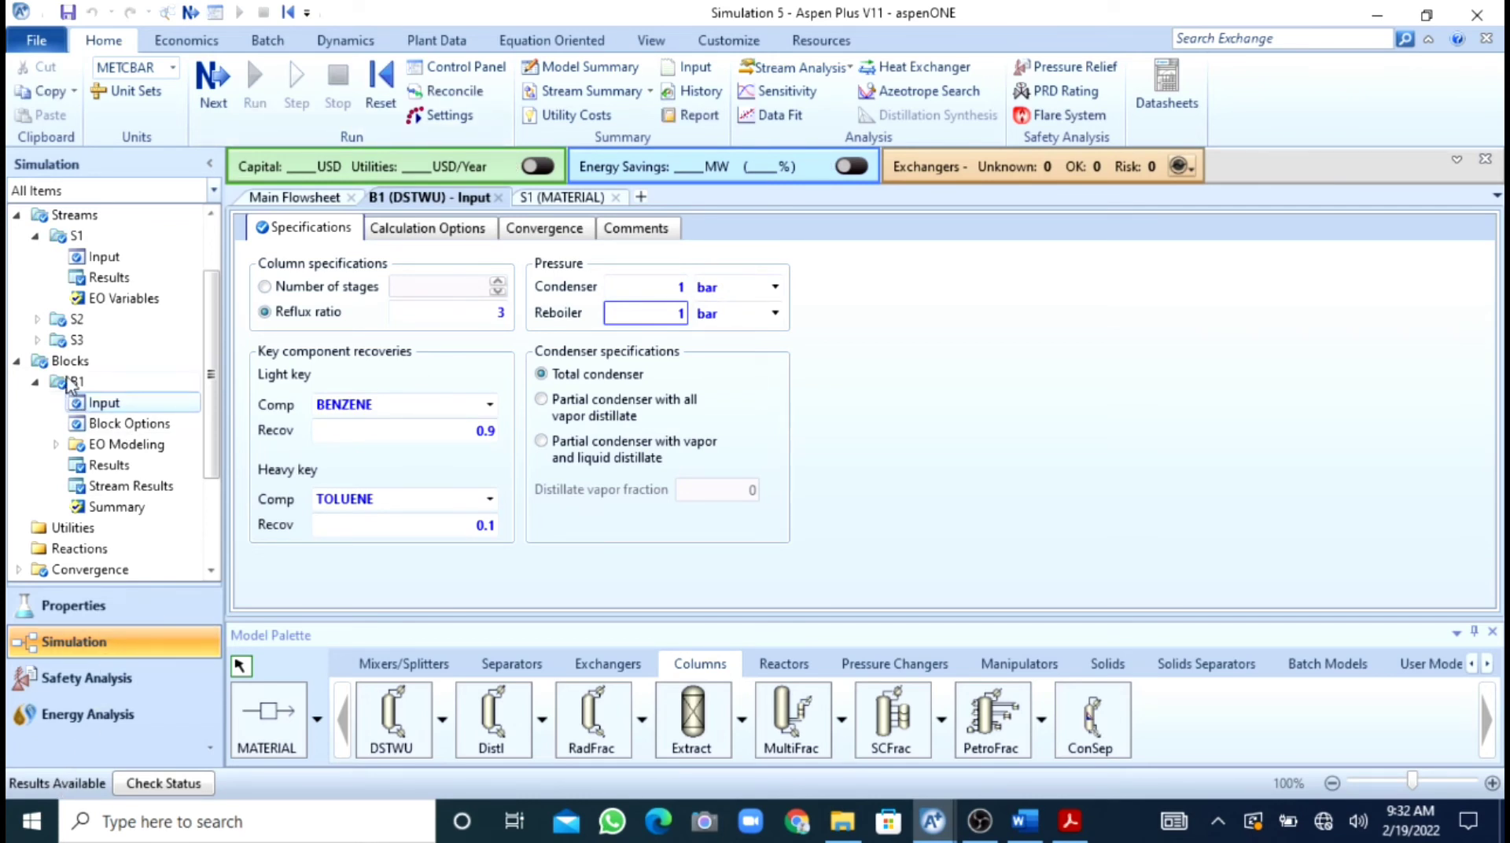
- Review B1 results (6.32 actual stages, feed stage 4.08, minimum reflux 0.81), then return to the textbook
double_click(120, 470)
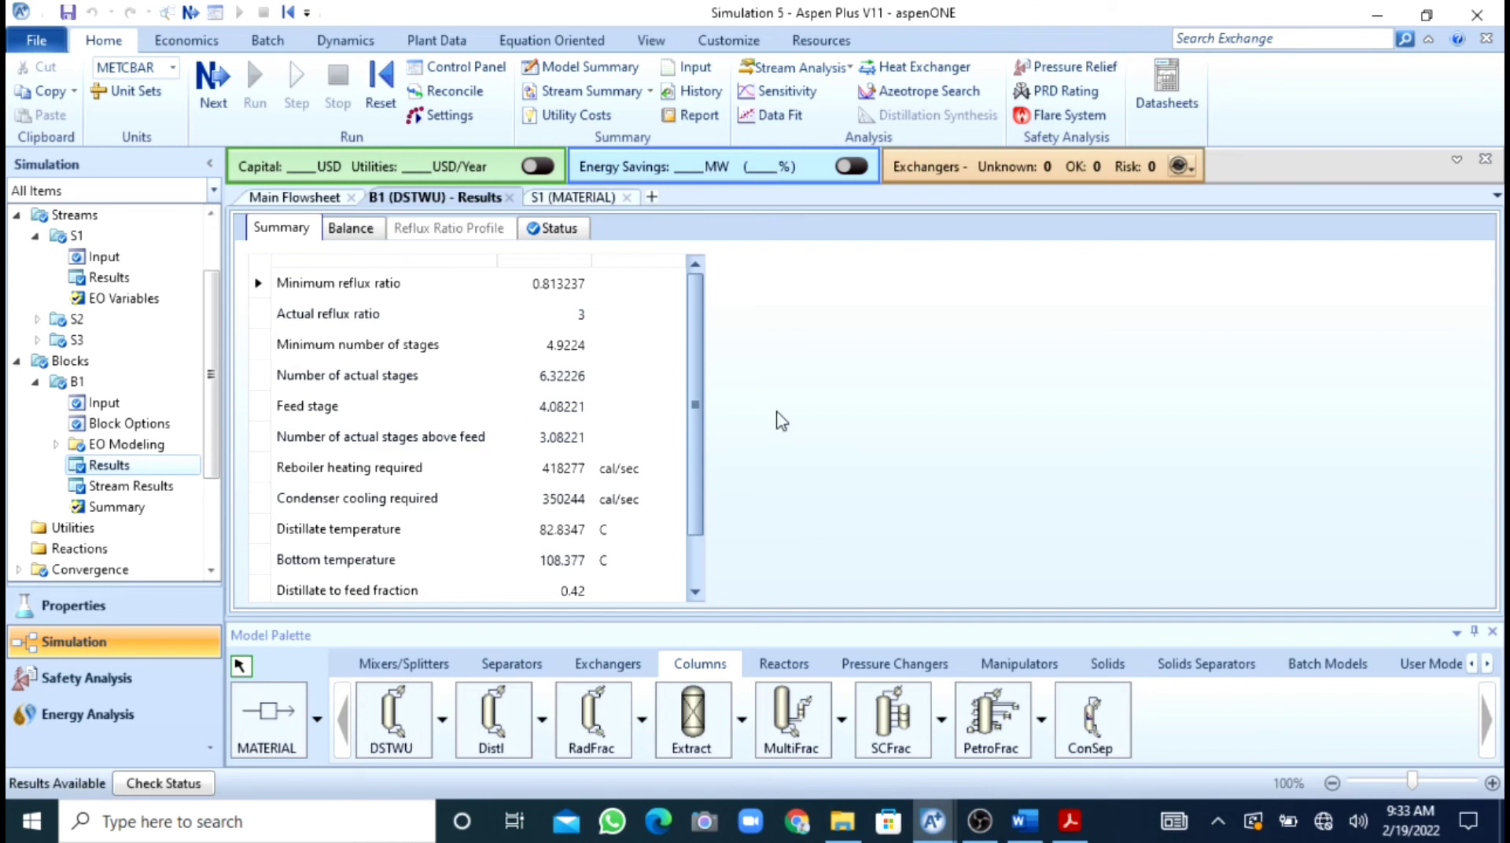
mouse_move(697, 404)
left_mouse_down()
mouse_move(699, 483)
mouse_move(697, 401)
left_mouse_up()
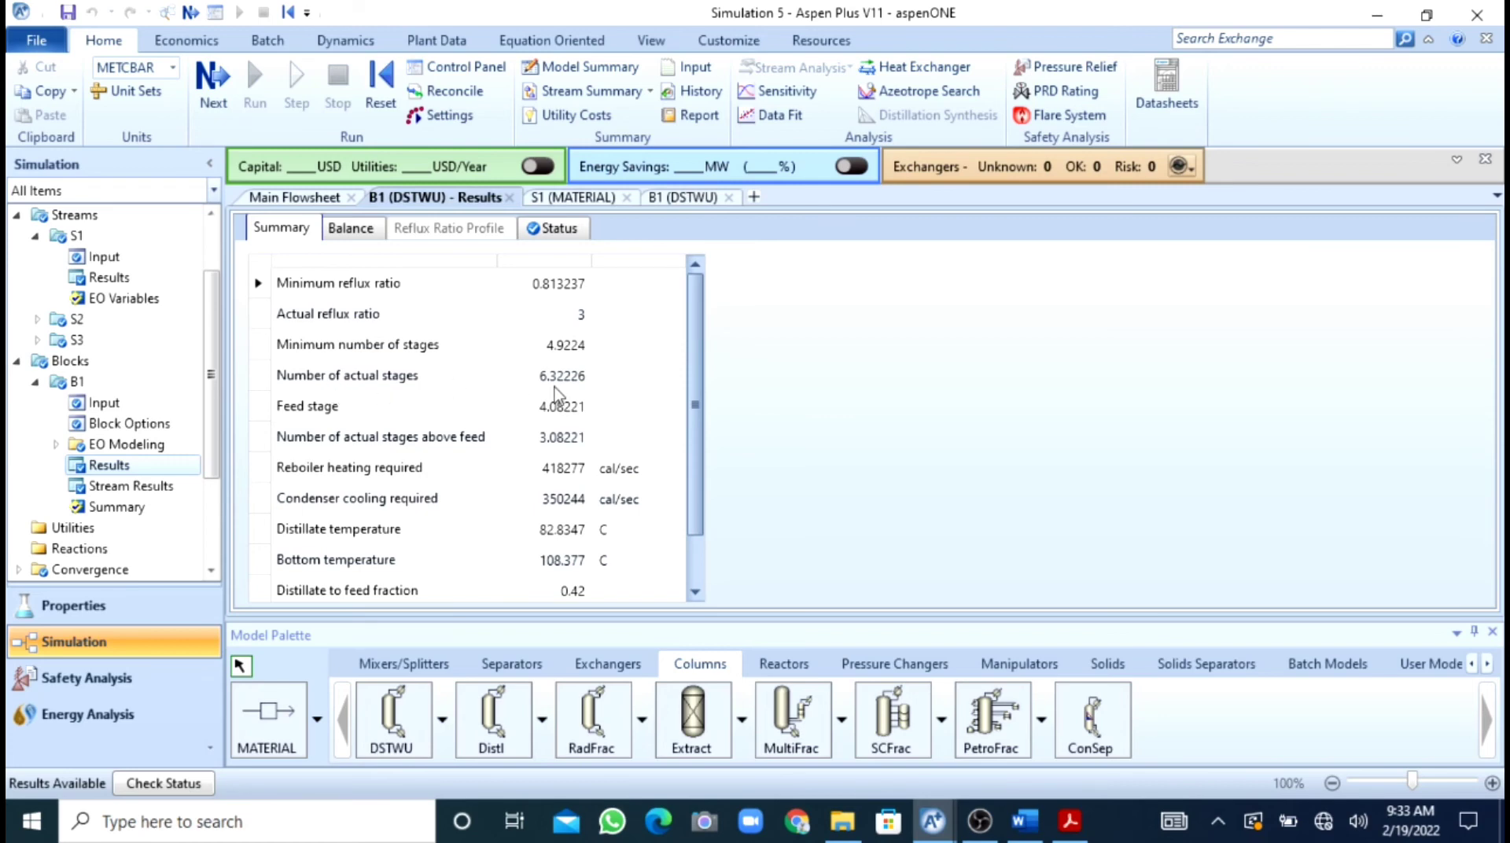
left_click(1065, 827)
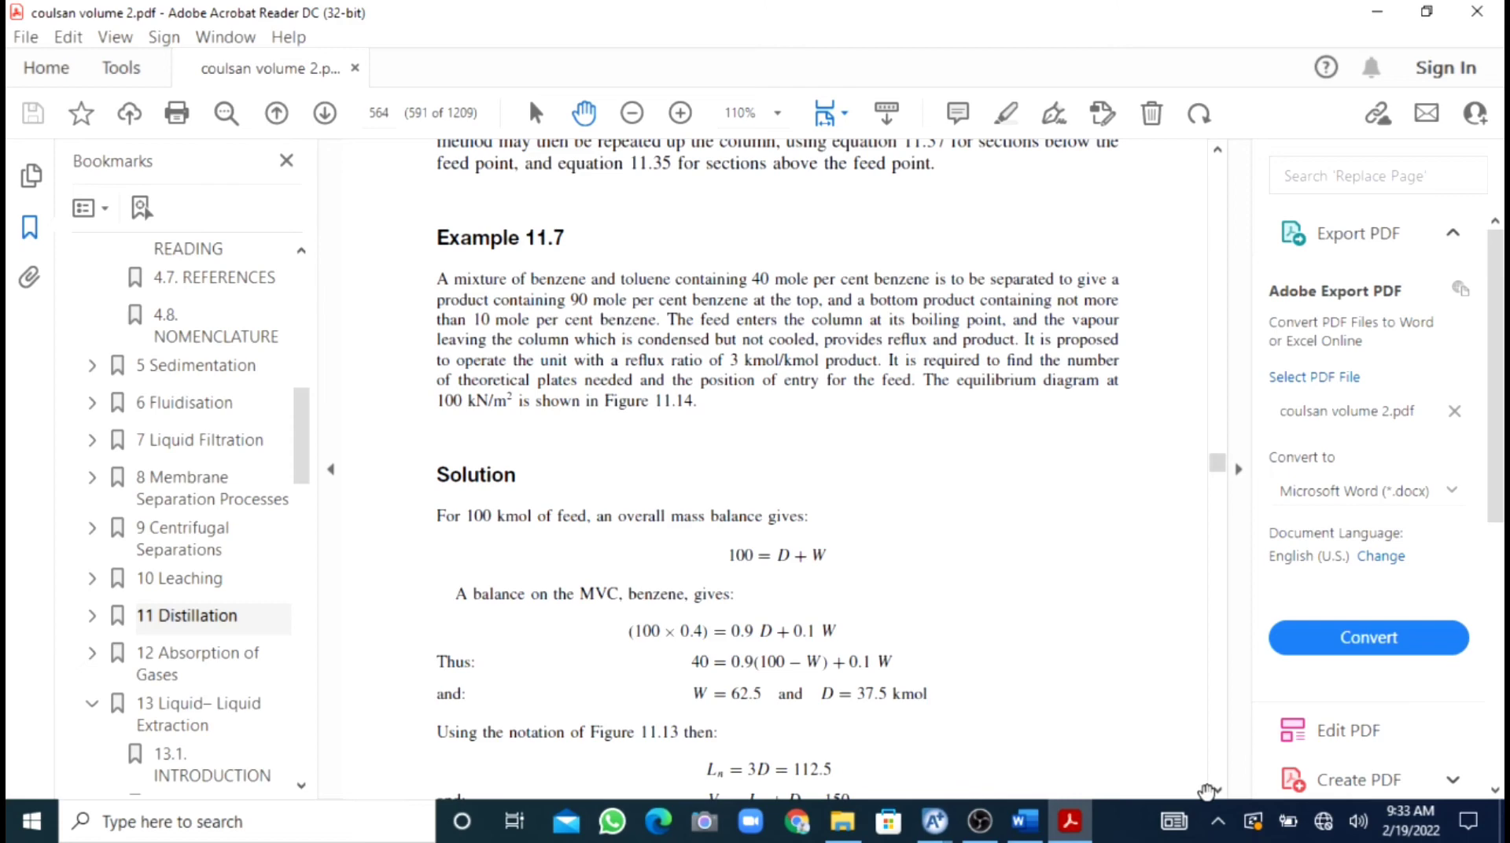
- Scroll to page 566 to read the seven-plate answer, then return to Aspen
left_click(1217, 789)
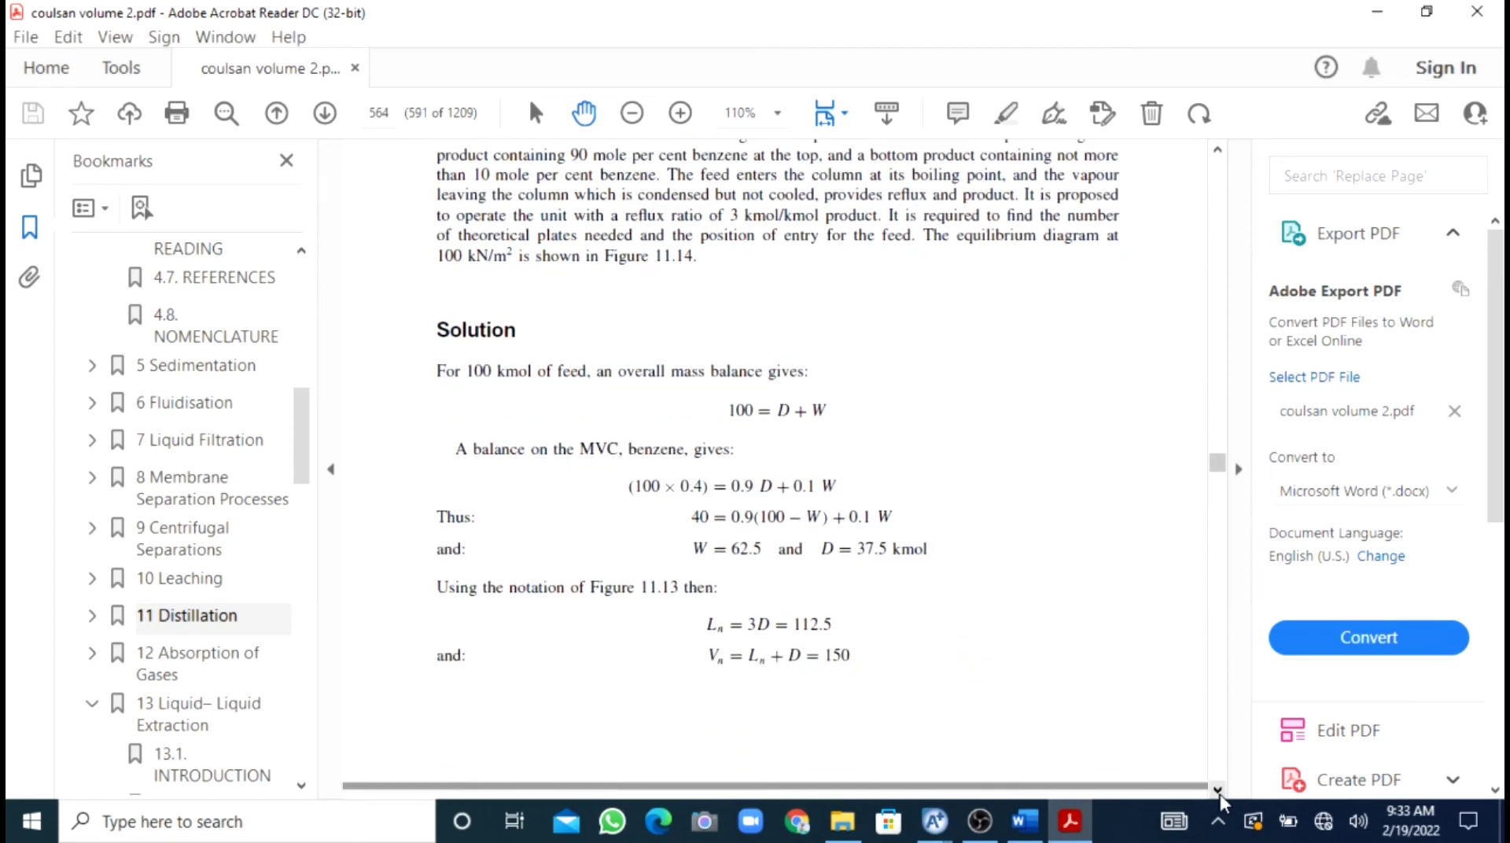
left_click(1217, 790)
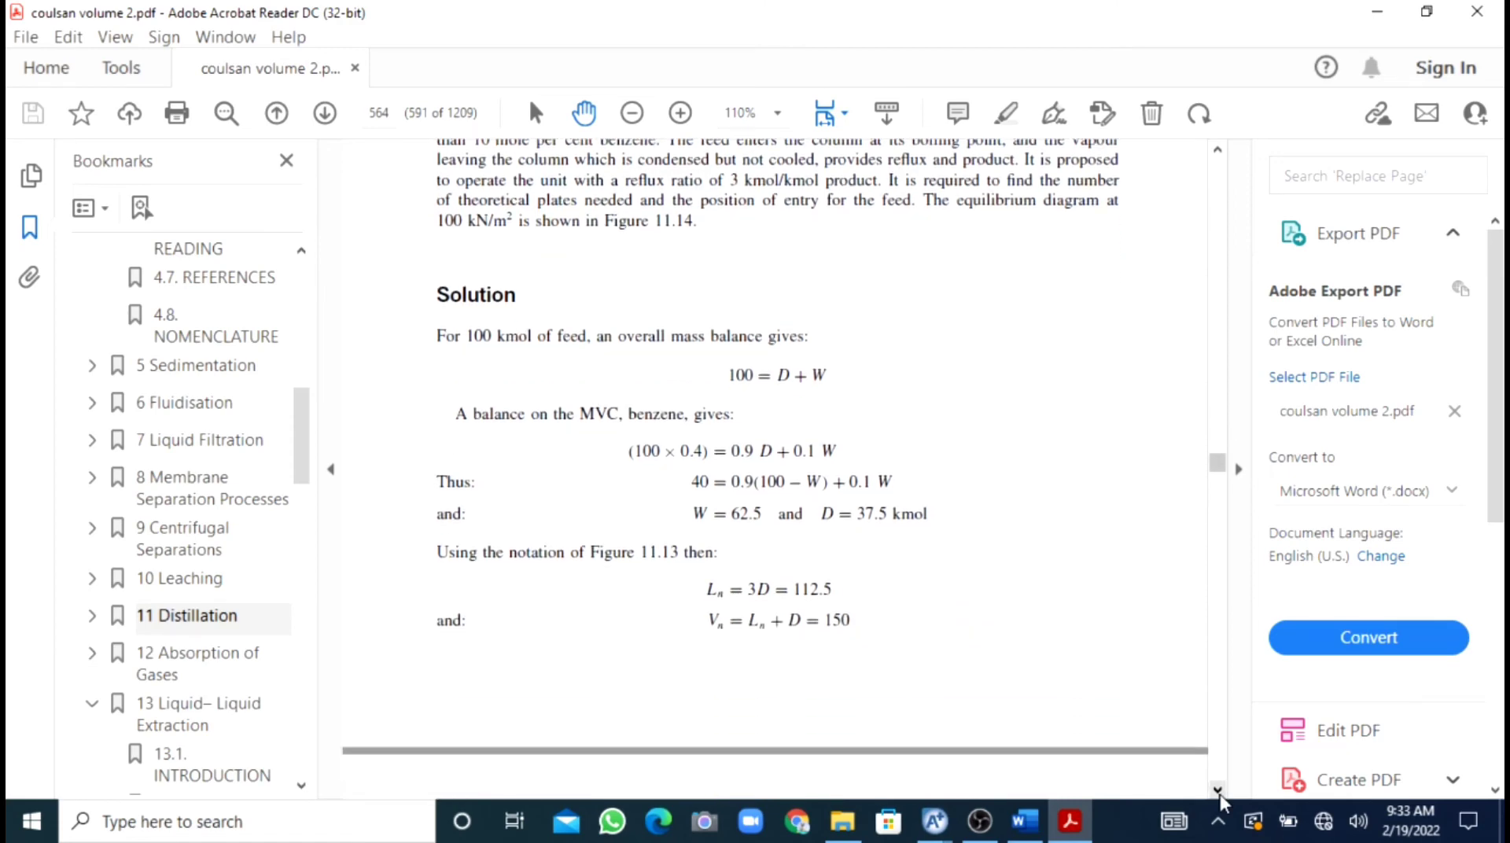
left_click(1217, 789)
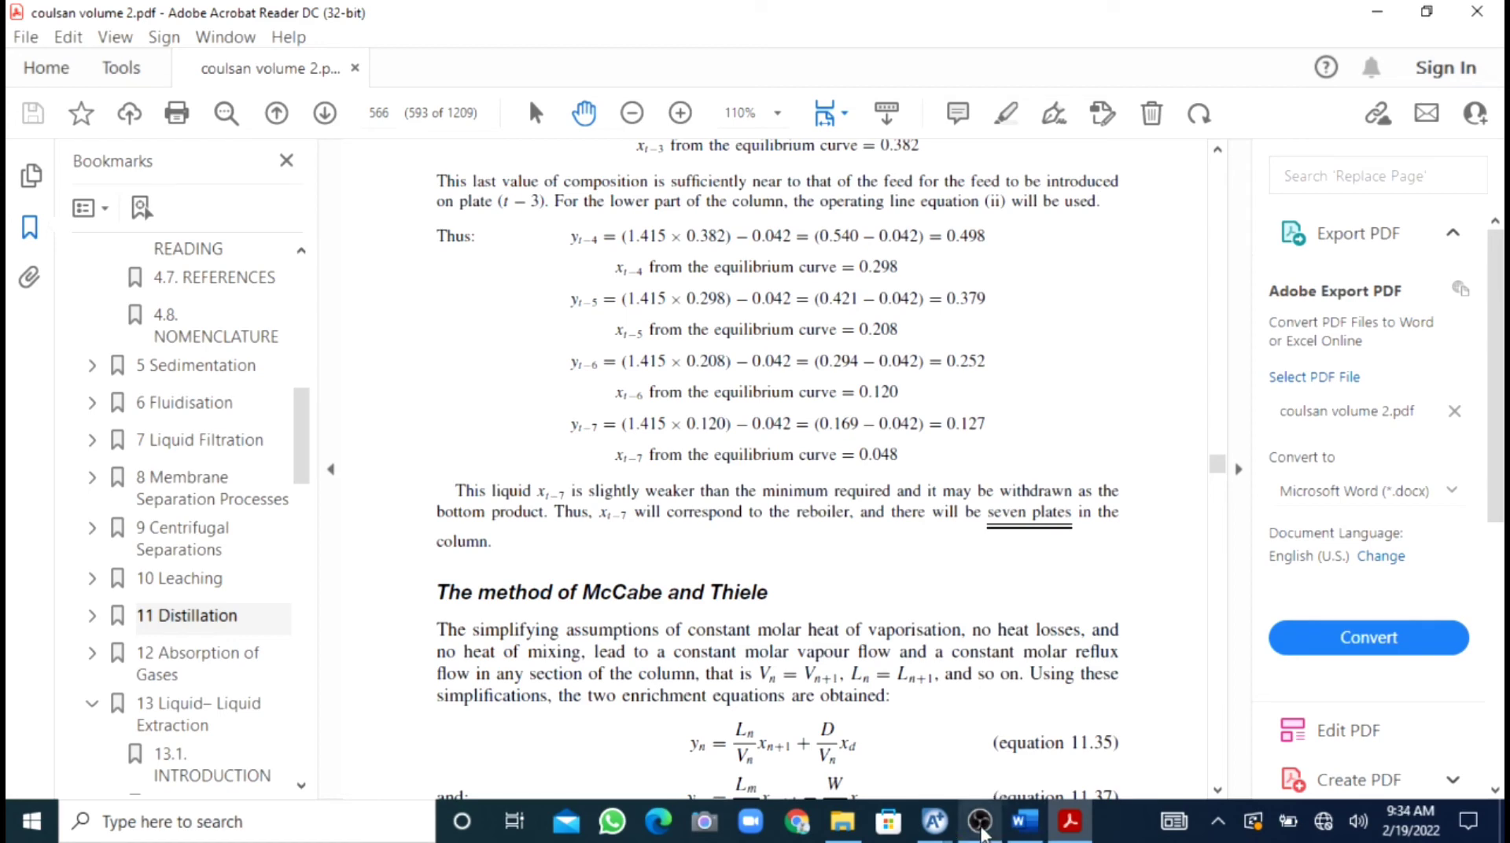
left_click(1038, 745)
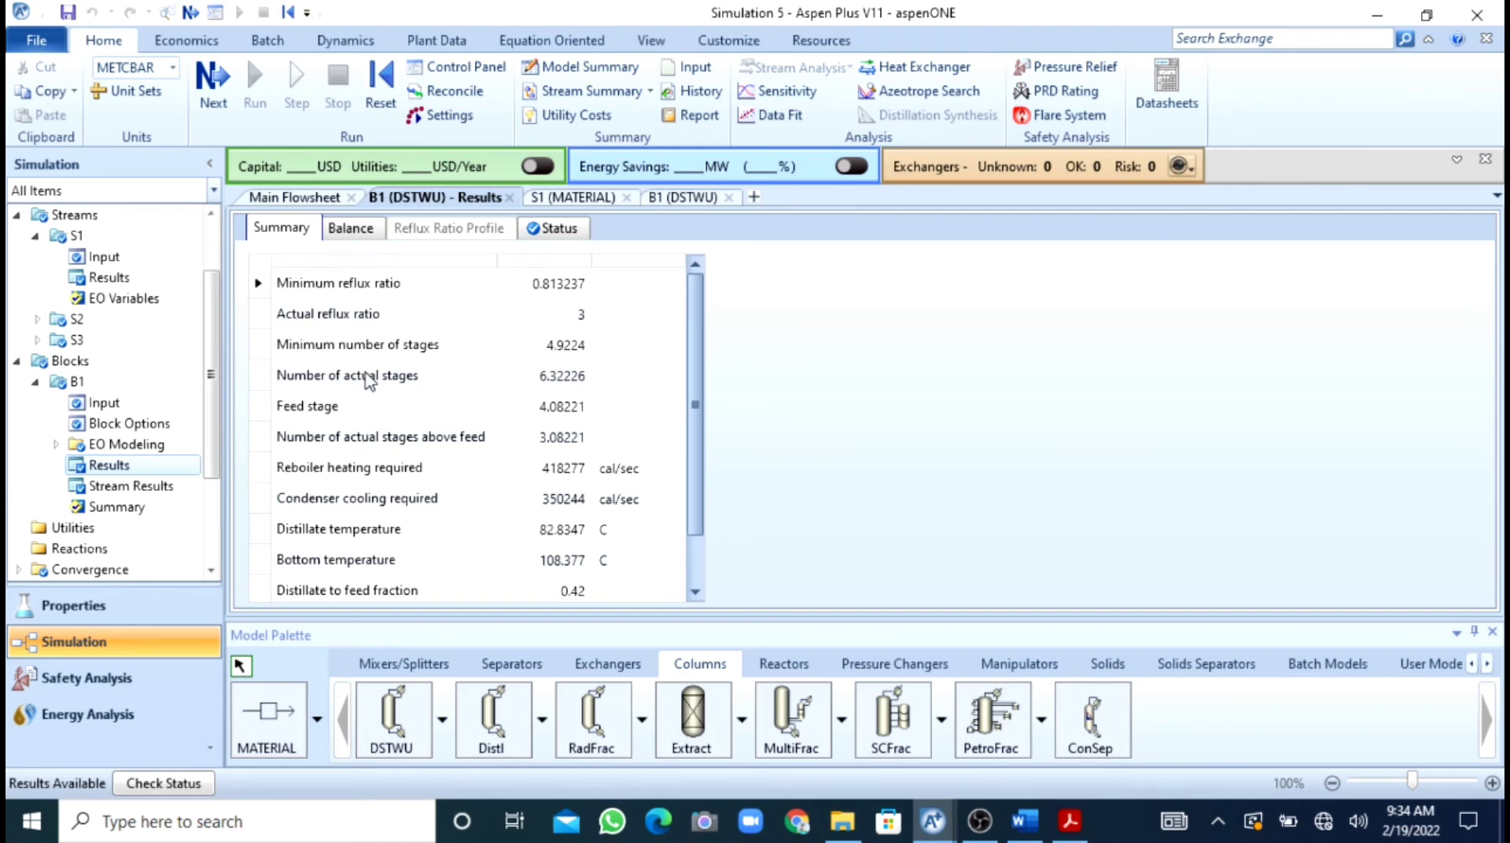
- Change B1's specification from reflux ratio to 7 stages and rerun the simulation
double_click(77, 381)
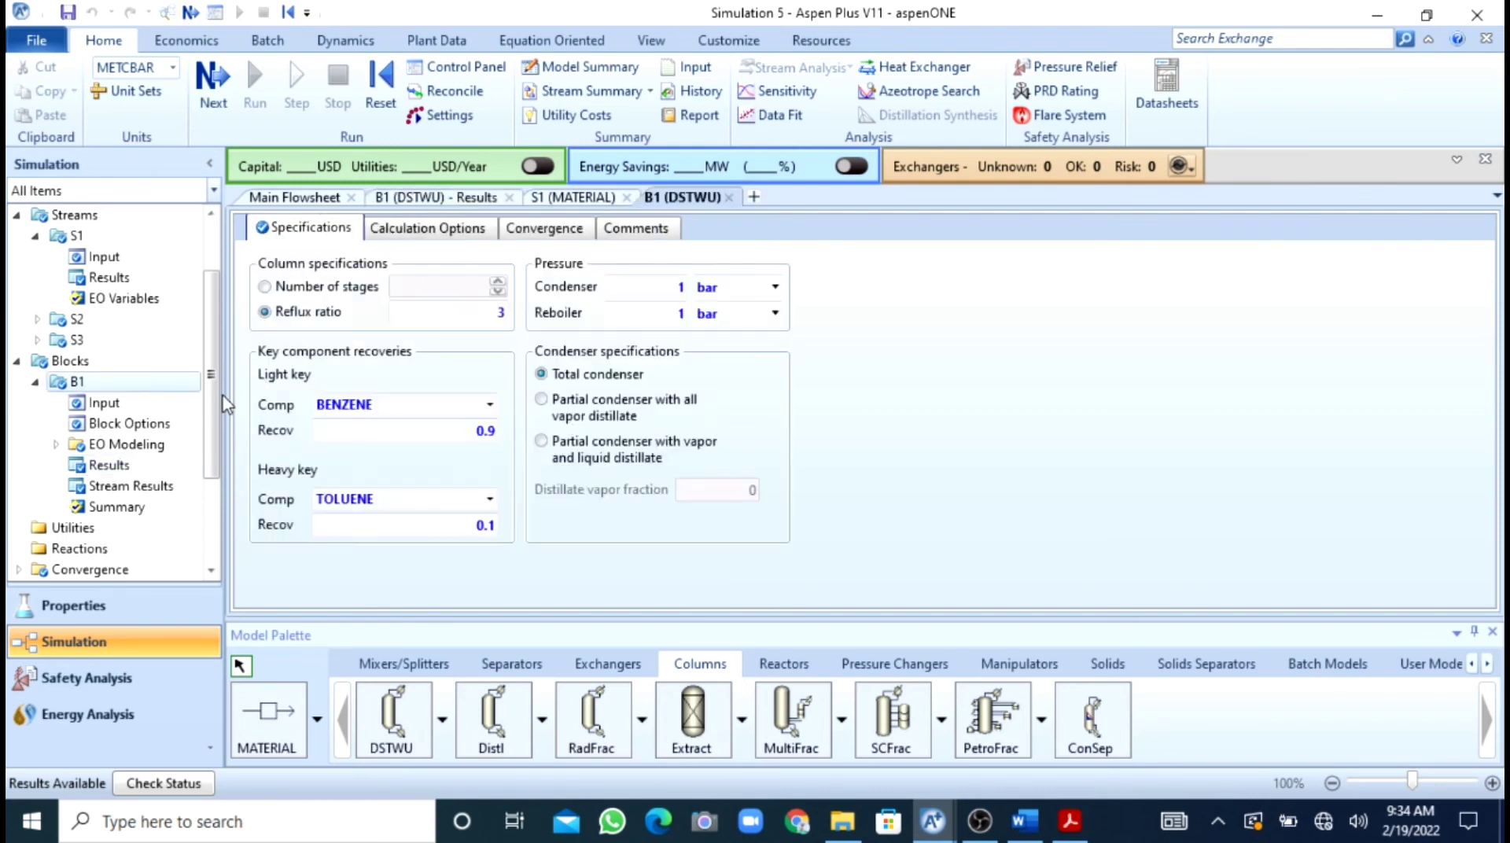
left_click(264, 287)
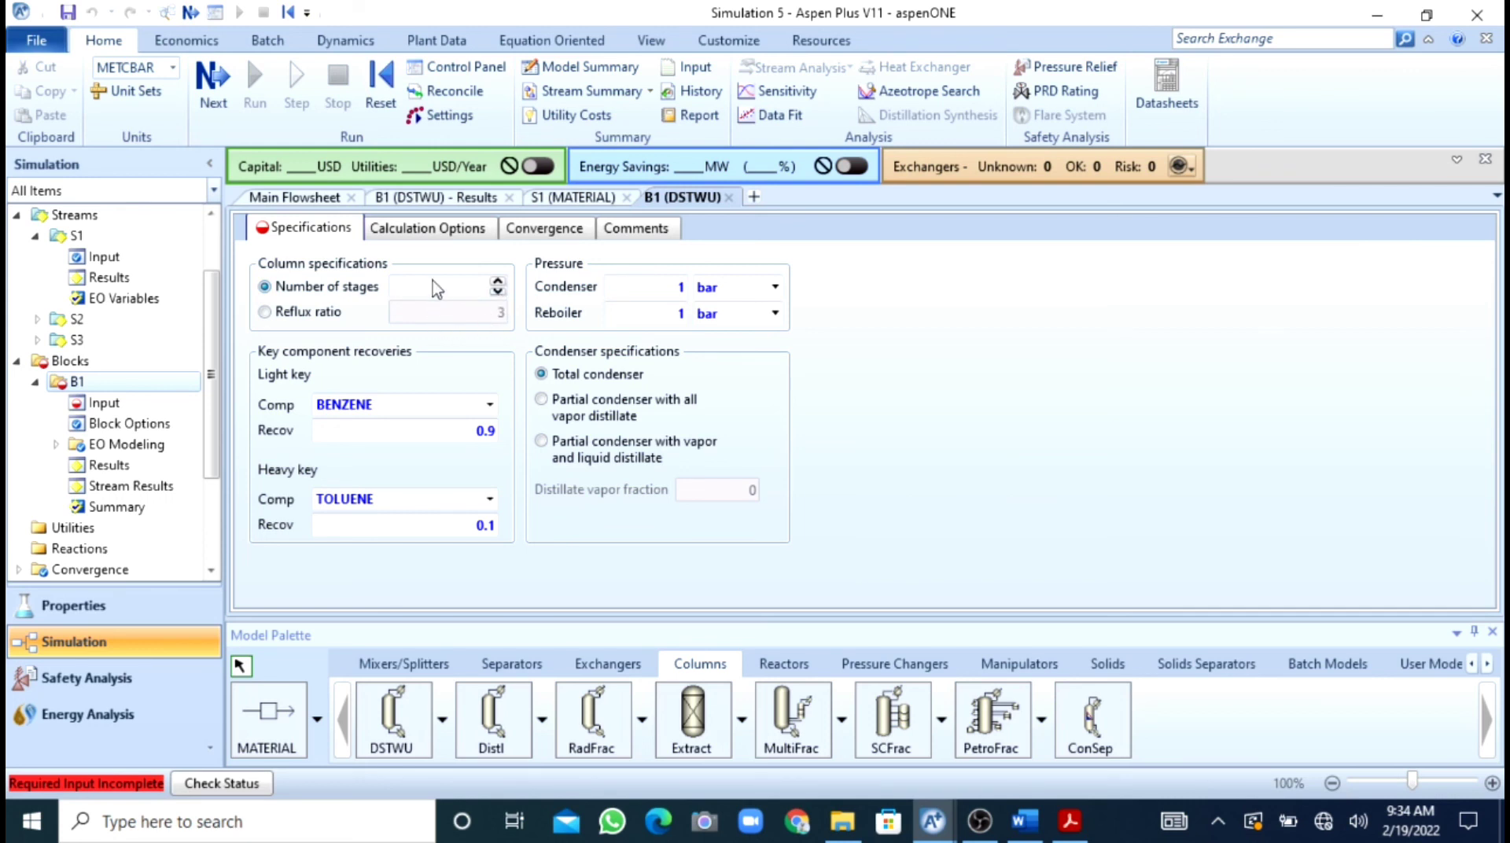
mouse_move(448, 313)
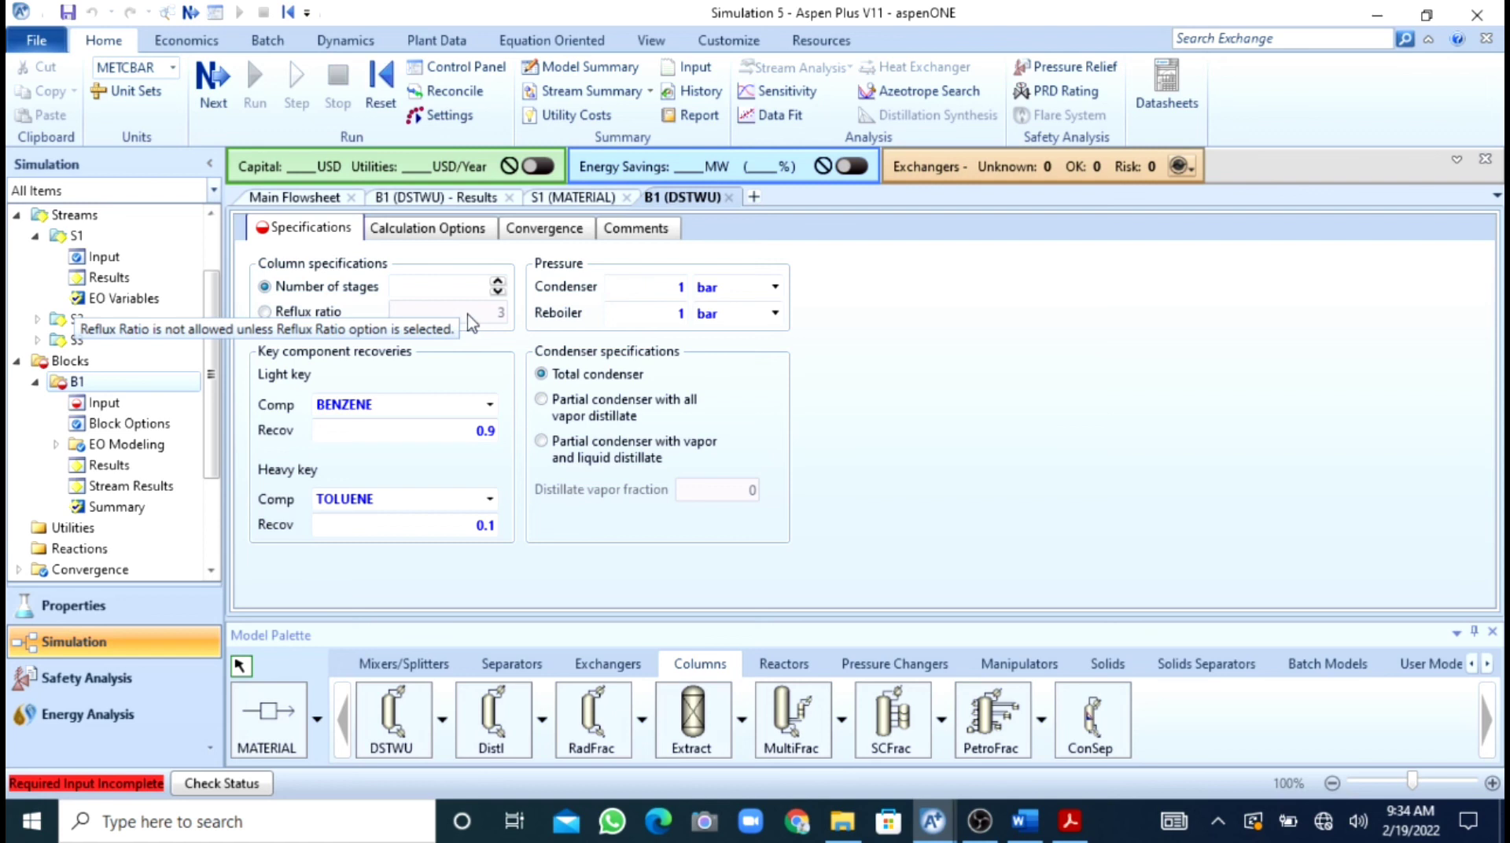
left_click(463, 286)
type("7")
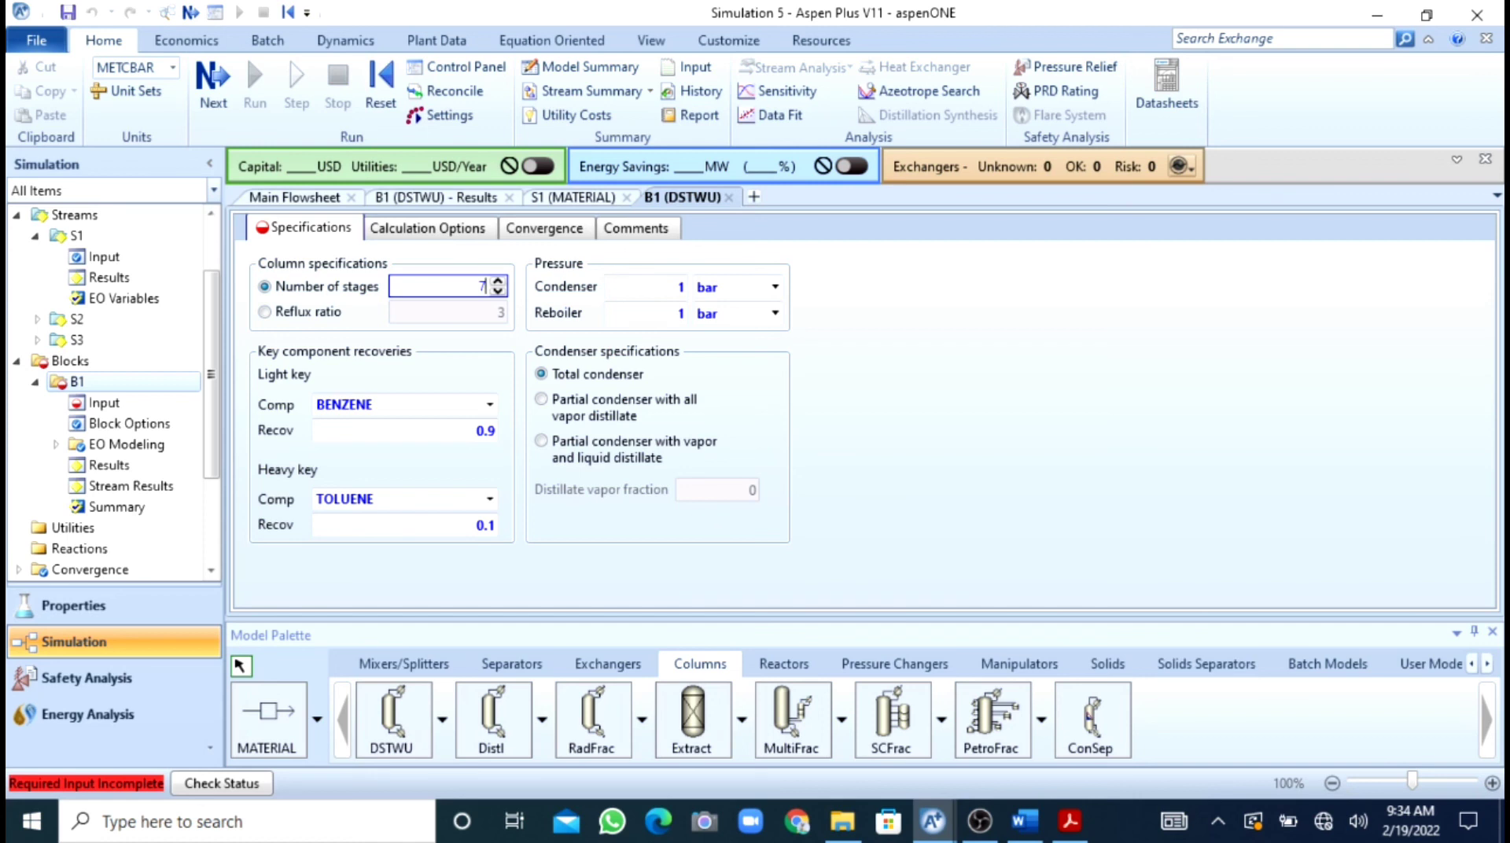
key("Return")
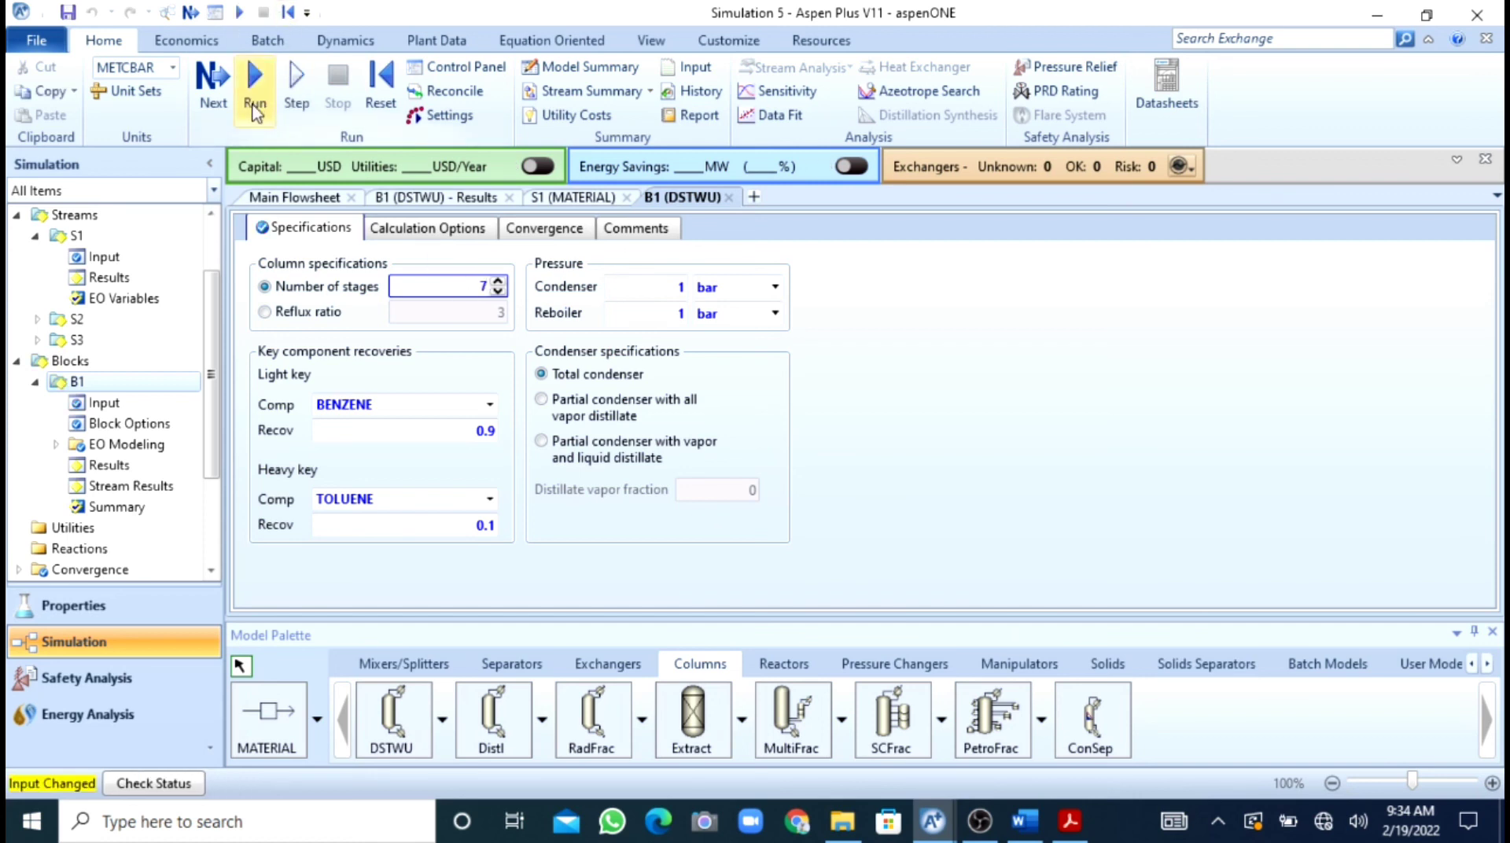
left_click(253, 86)
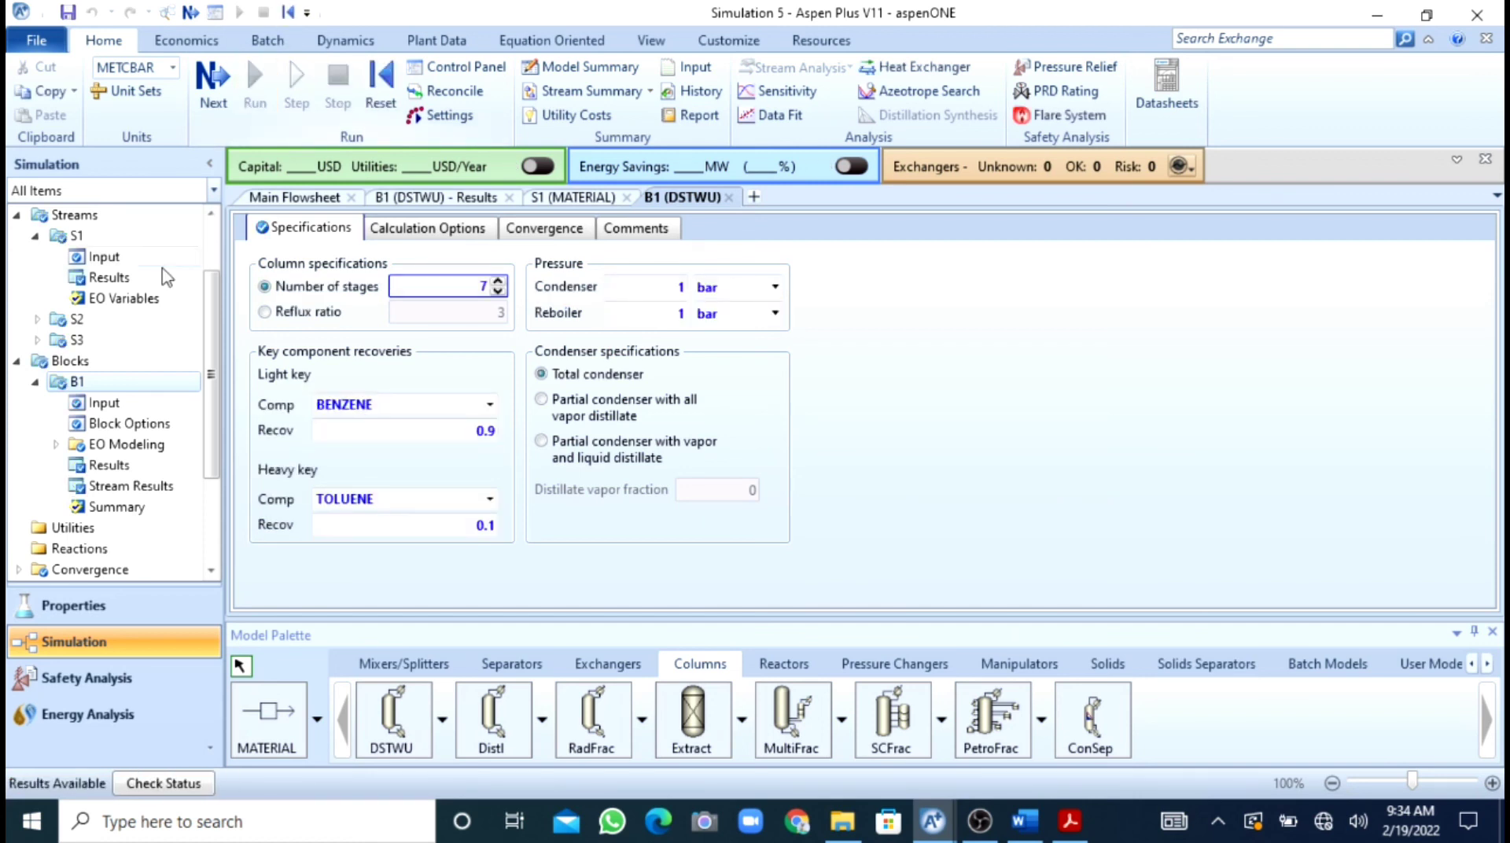
- Check the 7-stage B1 results: reflux ratio 2.04258, feed stage 4.41262, then return to the flowsheet
left_click(102, 466)
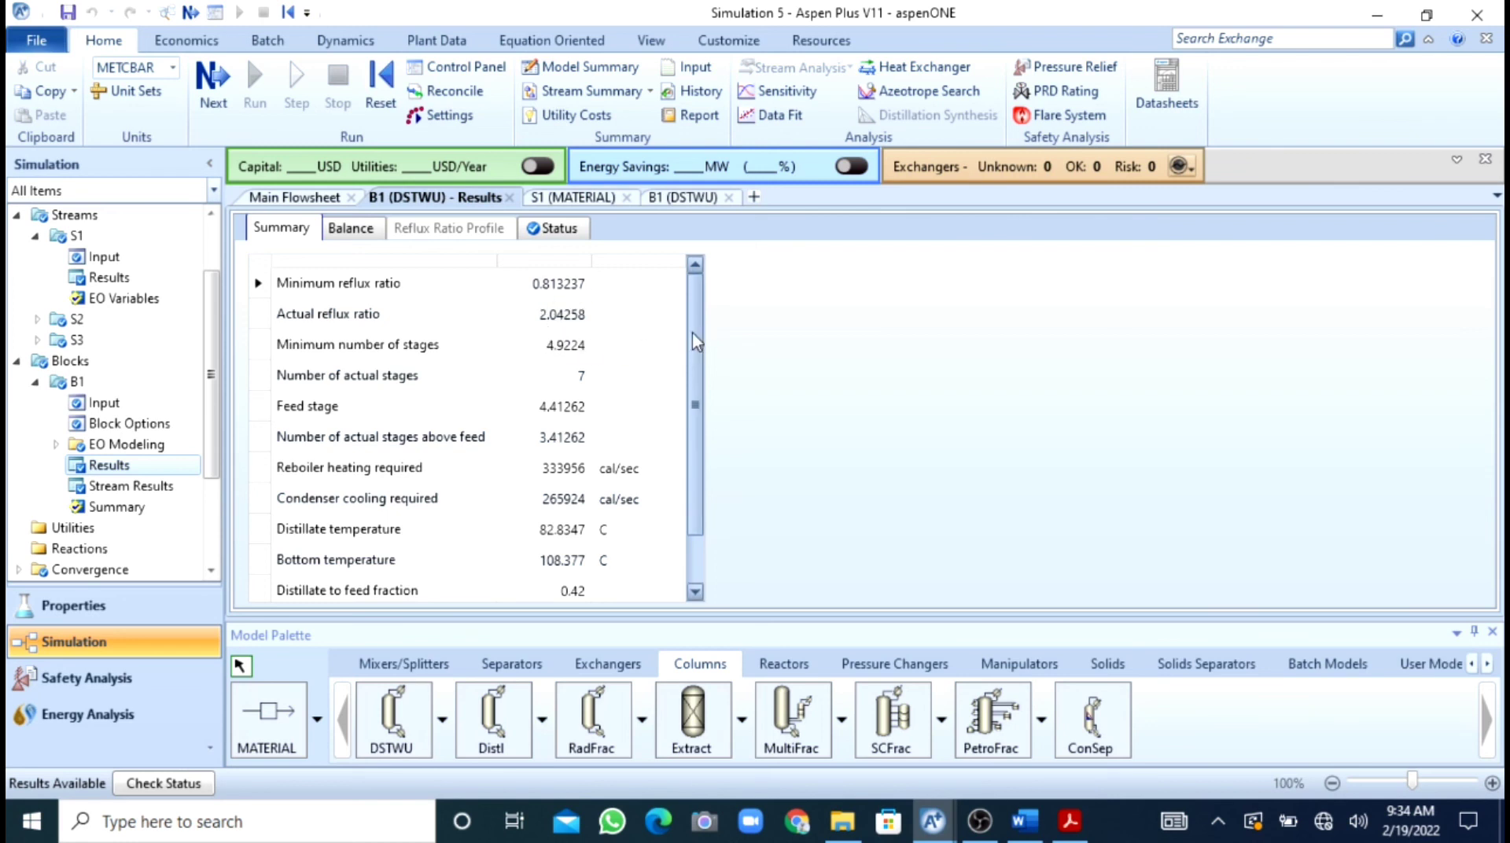
mouse_move(692, 333)
left_mouse_down()
mouse_move(694, 375)
mouse_move(697, 338)
left_mouse_up()
left_click(290, 200)
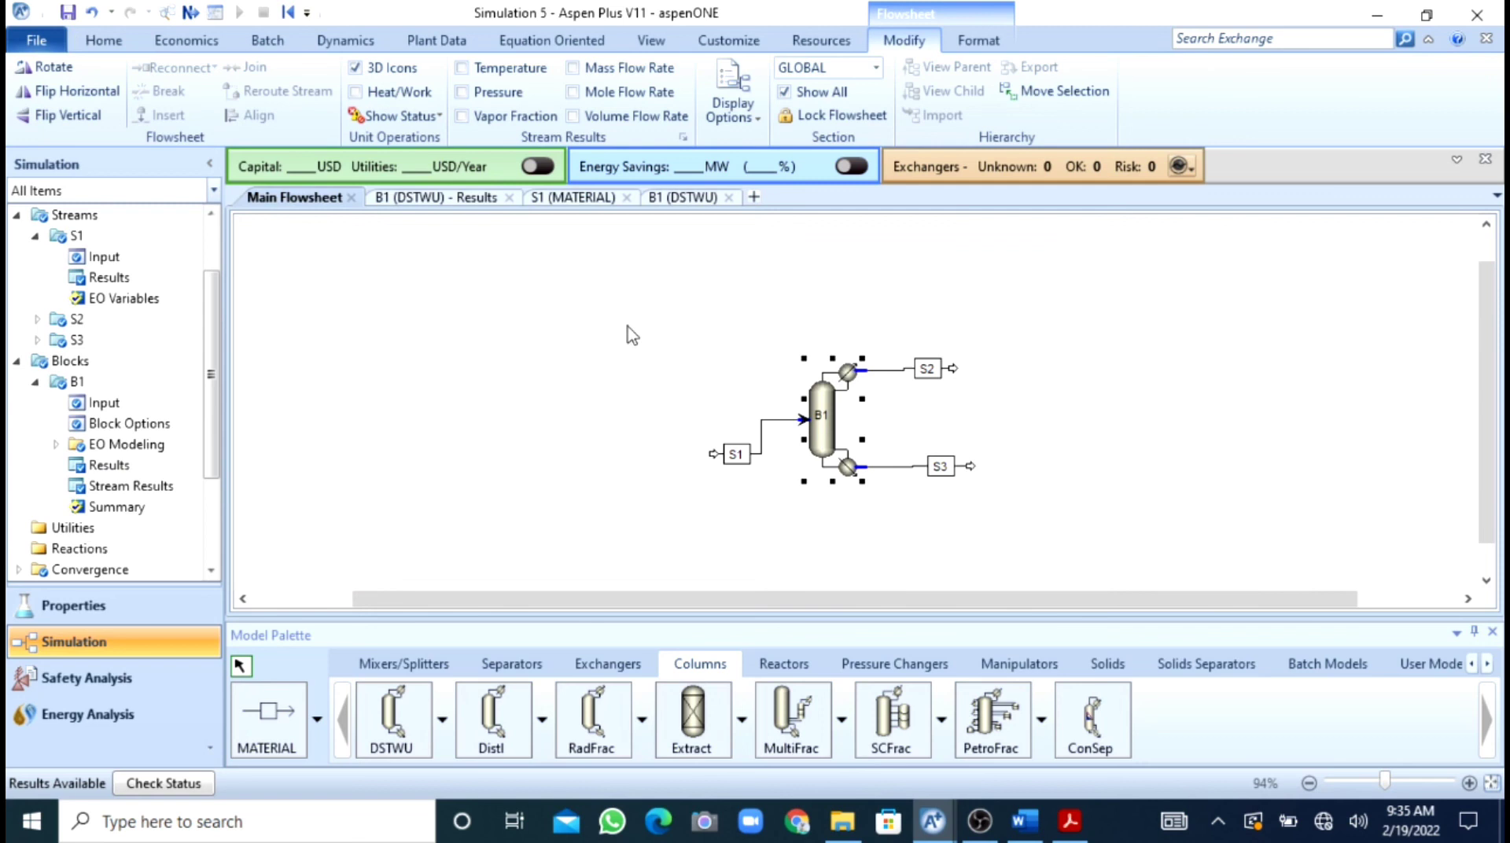